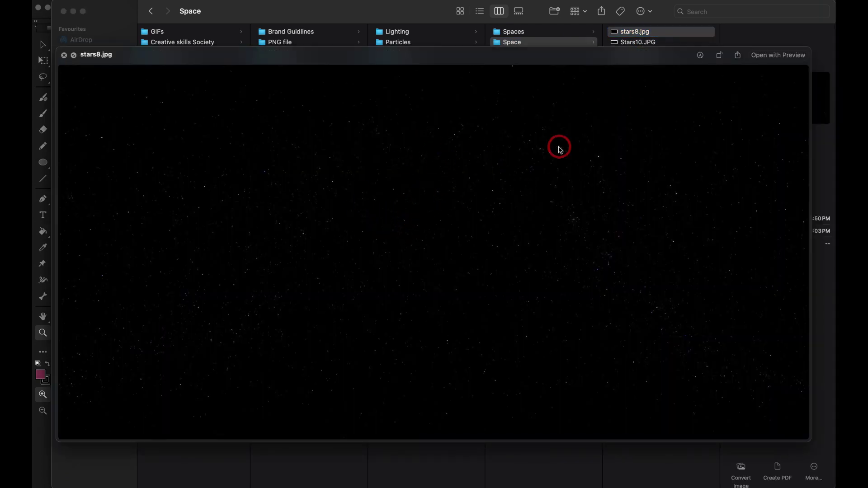
Import stars8.jpg from the Space folder into the Animate document and position it over the stage.
{"action": "key", "text": "space"}
{"action": "left_click_drag", "start_coordinate": [636, 32], "coordinate": [455, 129]}
{"action": "key", "text": "super+Tab"}
{"action": "key", "text": "v"}
{"action": "mouse_move", "coordinate": [459, 225]}
{"action": "left_mouse_down"}
{"action": "mouse_move", "coordinate": [430, 241]}
{"action": "mouse_move", "coordinate": [458, 219]}
{"action": "left_mouse_up"}
{"action": "mouse_move", "coordinate": [321, 185]}
{"action": "left_mouse_down"}
{"action": "mouse_move", "coordinate": [312, 155]}
{"action": "mouse_move", "coordinate": [321, 151]}
{"action": "mouse_move", "coordinate": [333, 191]}
{"action": "left_mouse_up"}
Convert everything on the stage into one graphic symbol named Master.
{"action": "key", "text": "super+a"}
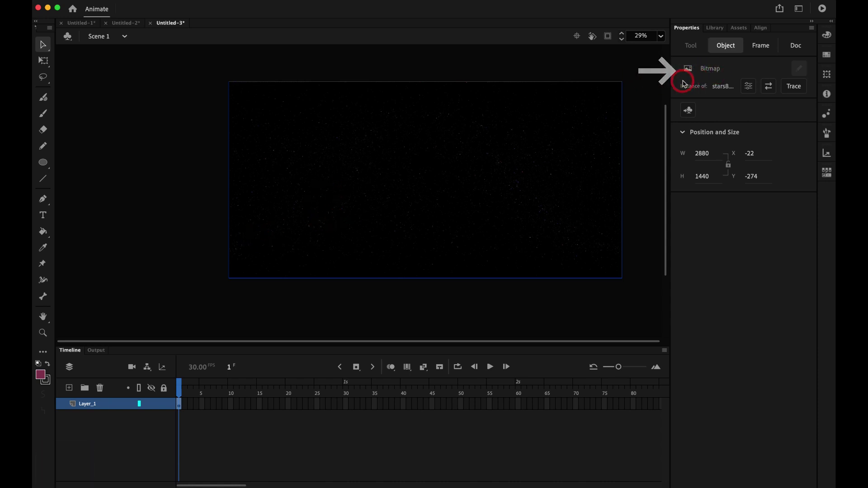
{"action": "key", "text": "F8"}
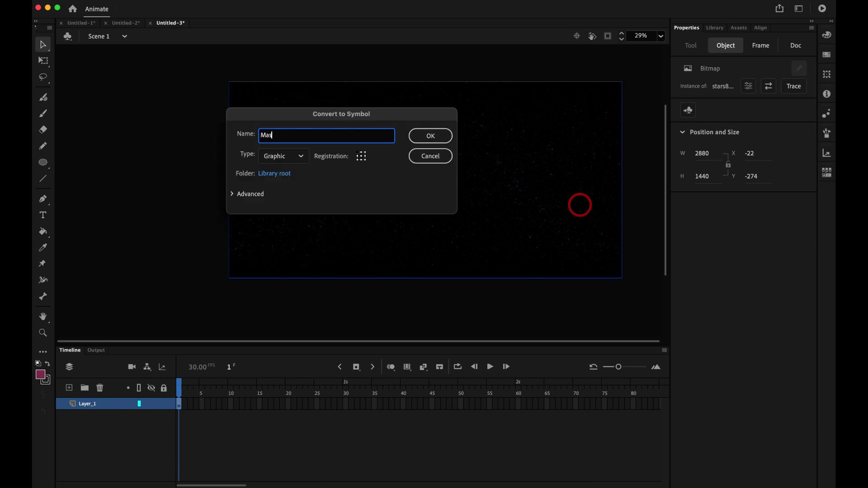
{"action": "type", "text": "Master"}
{"action": "key", "text": "Return"}
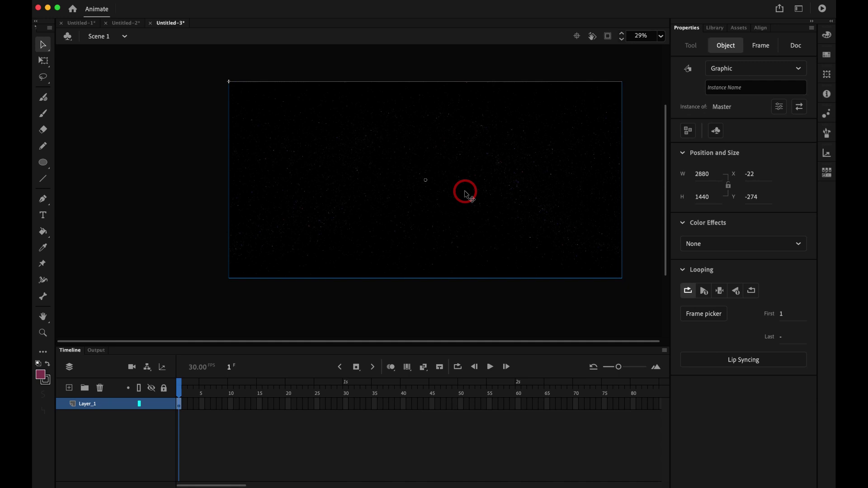
Inside the Master symbol, shift the stars image slightly and distribute the two bitmaps to separate layers.
{"action": "double_click", "coordinate": [327, 162]}
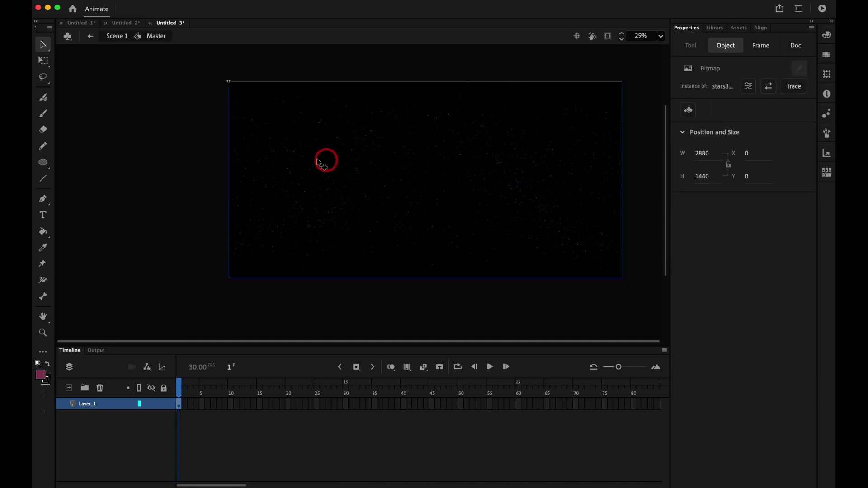
{"action": "left_click", "coordinate": [194, 205]}
{"action": "left_click_drag", "start_coordinate": [321, 197], "coordinate": [345, 188]}
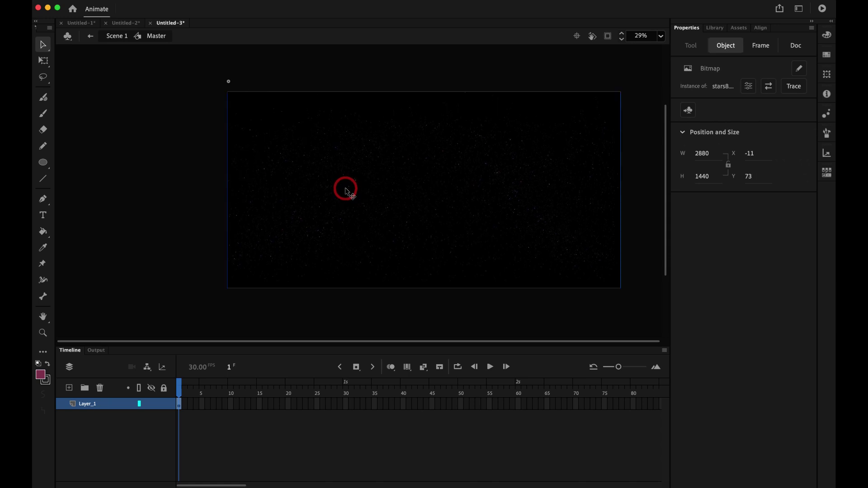
{"action": "key", "text": "super+a"}
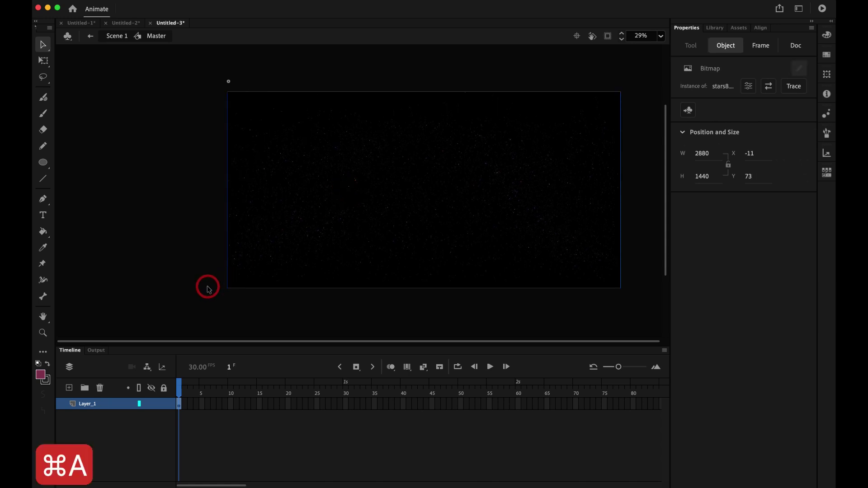
{"action": "key", "text": "shift+super+d"}
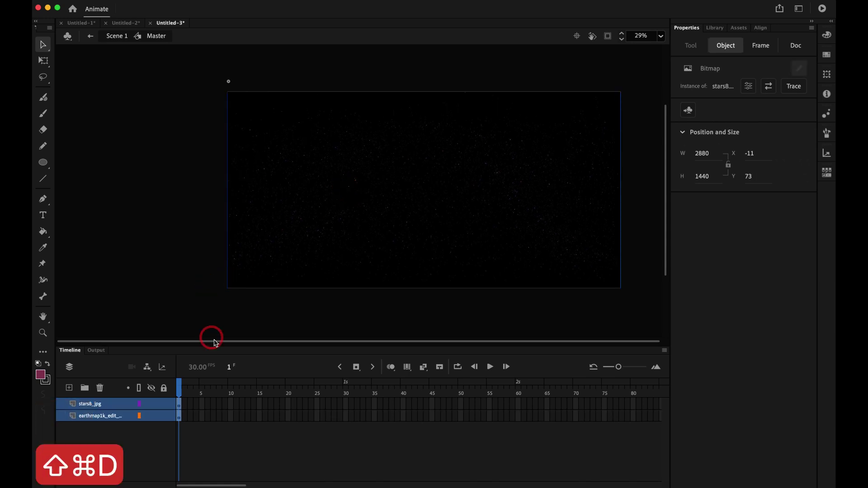
Move the stars8_jpg layer below the earth map layer.
{"action": "left_click", "coordinate": [199, 431]}
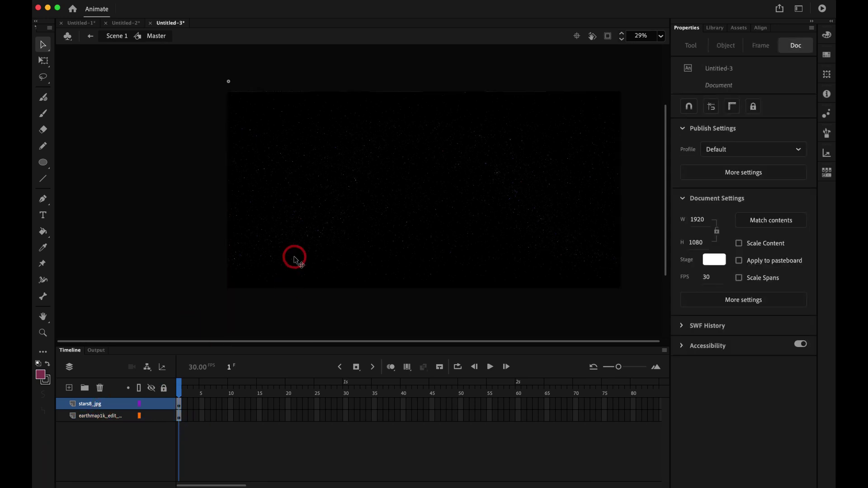
{"action": "left_click", "coordinate": [291, 261]}
{"action": "left_click", "coordinate": [106, 409]}
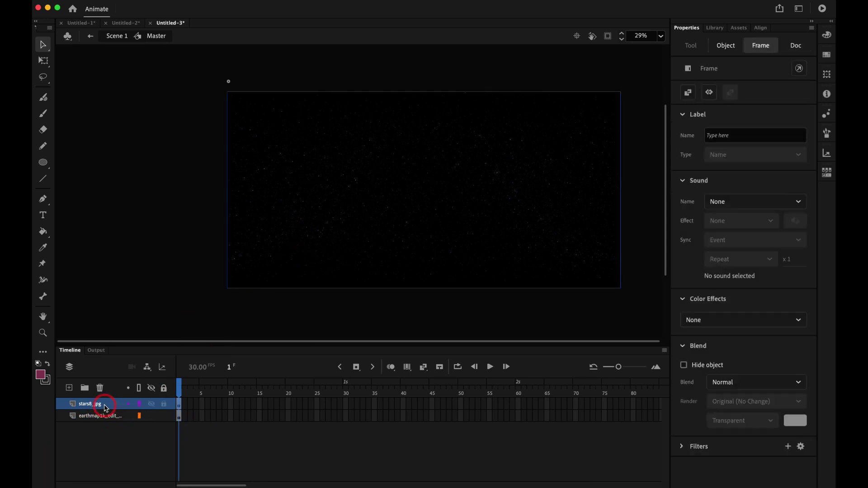
{"action": "left_click_drag", "start_coordinate": [104, 428], "coordinate": [123, 430]}
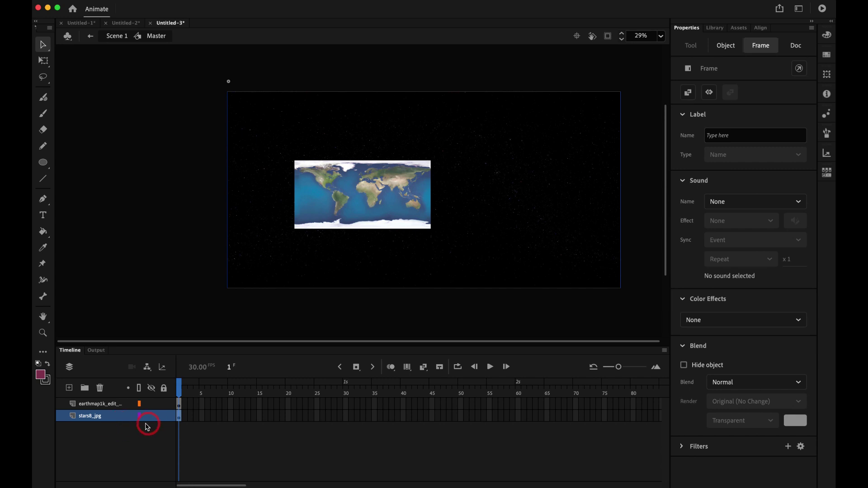
{"action": "left_click", "coordinate": [111, 404]}
Scale the stars image down to about 2199 by 1100 px around the earth map and lock its layer.
{"action": "left_click", "coordinate": [152, 416]}
{"action": "left_click", "coordinate": [150, 415]}
{"action": "left_click", "coordinate": [150, 415]}
{"action": "left_click", "coordinate": [150, 415]}
{"action": "left_click", "coordinate": [521, 268]}
{"action": "key", "text": "q"}
{"action": "left_click_drag", "start_coordinate": [621, 288], "coordinate": [513, 281]}
{"action": "left_click", "coordinate": [551, 228]}
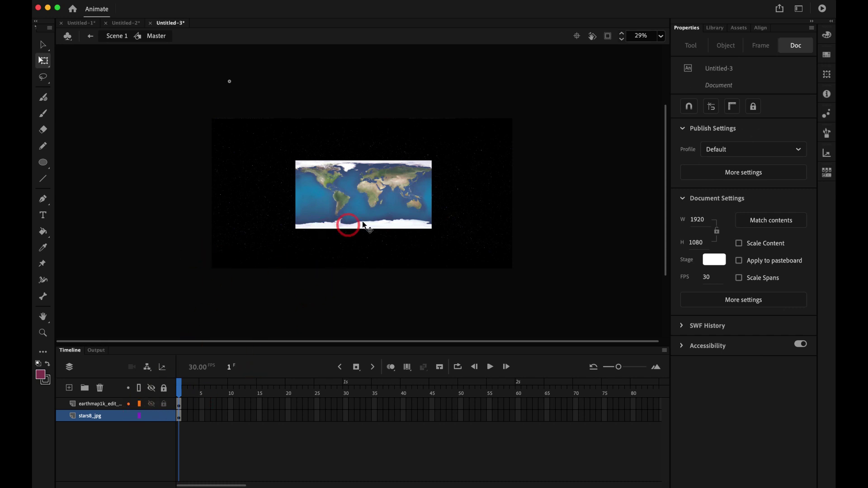
{"action": "left_click", "coordinate": [373, 198]}
{"action": "left_click", "coordinate": [461, 180]}
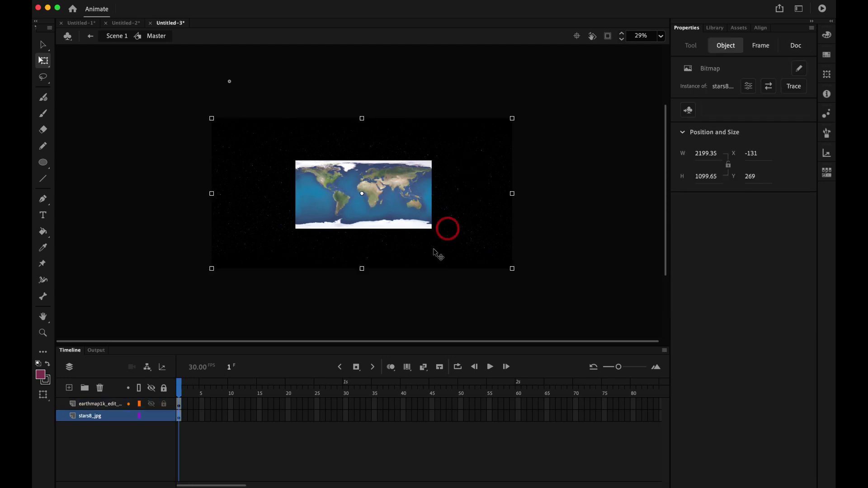
{"action": "left_click", "coordinate": [164, 419]}
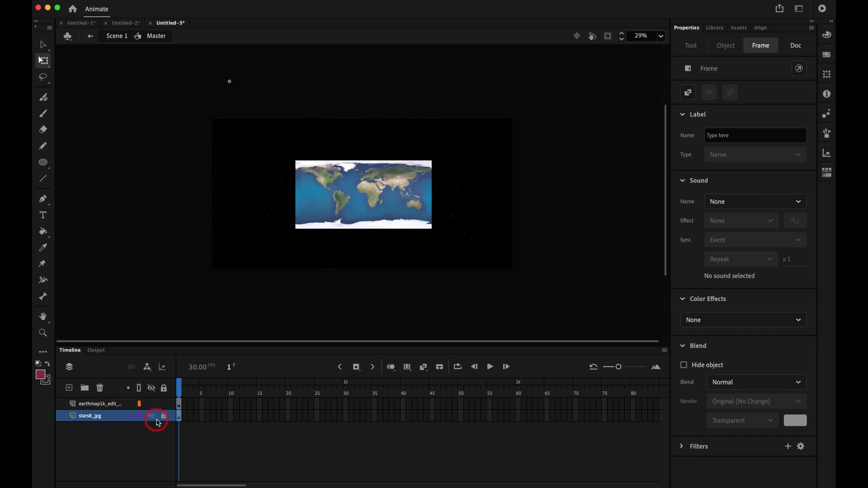
Convert the earth map bitmap into a graphic symbol named Earth.
{"action": "scroll", "coordinate": [316, 299], "scroll_direction": "right", "scroll_amount": 1}
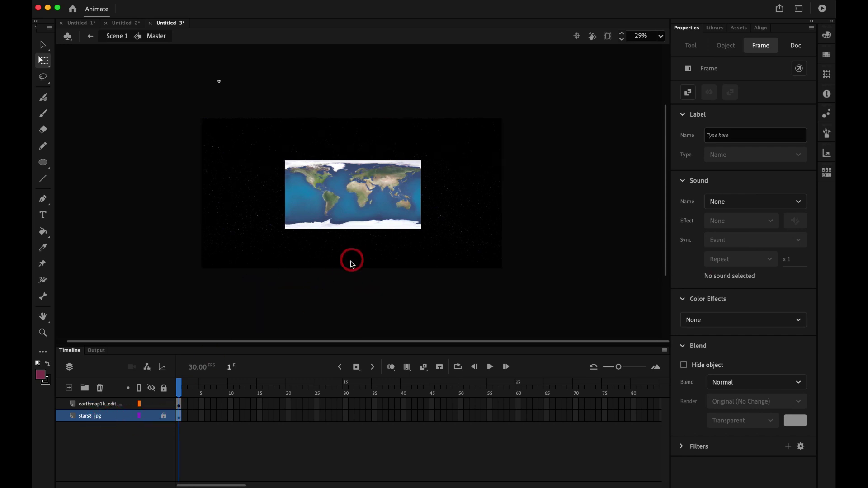
{"action": "left_click", "coordinate": [337, 217]}
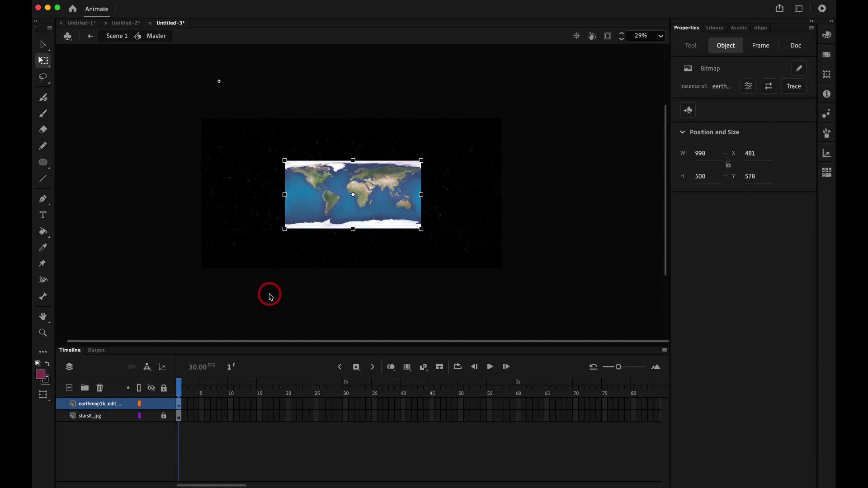
{"action": "key", "text": "F8"}
{"action": "type", "text": "Earth"}
{"action": "key", "text": "Return"}
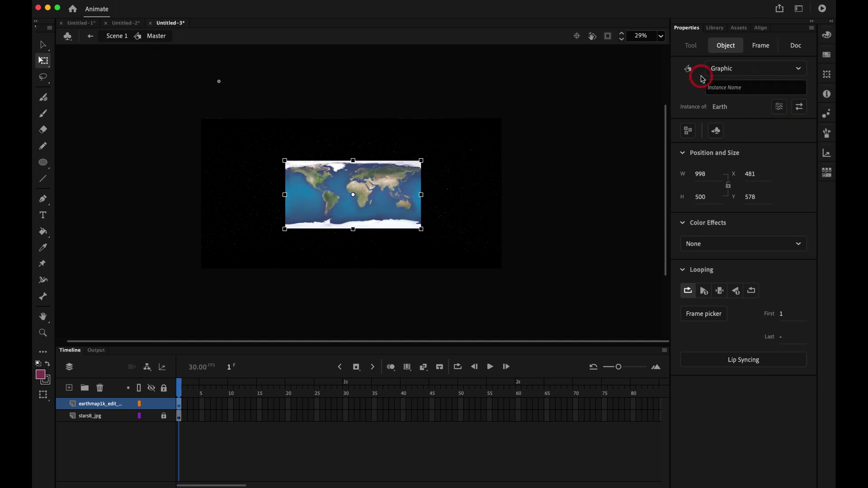
Open the Earth symbol and place a duplicate of the map bitmap beside the original.
{"action": "double_click", "coordinate": [379, 204]}
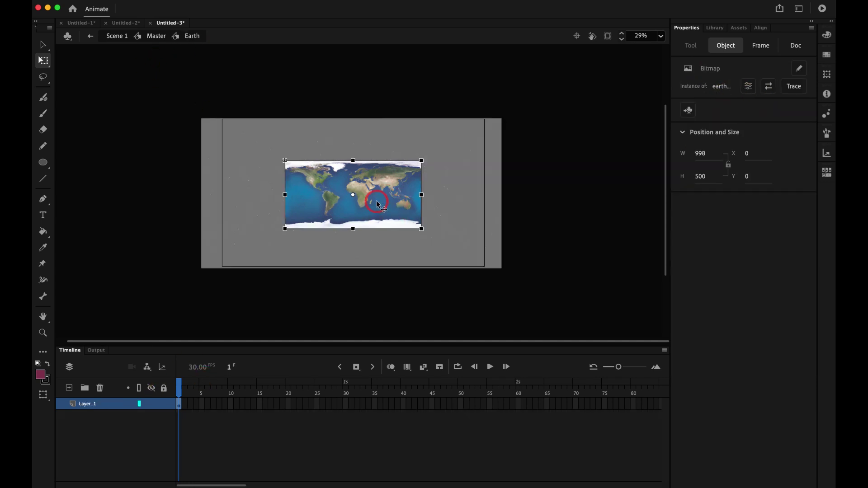
{"action": "left_click", "coordinate": [219, 211]}
{"action": "key", "text": "z"}
{"action": "left_click_drag", "start_coordinate": [273, 152], "coordinate": [434, 244]}
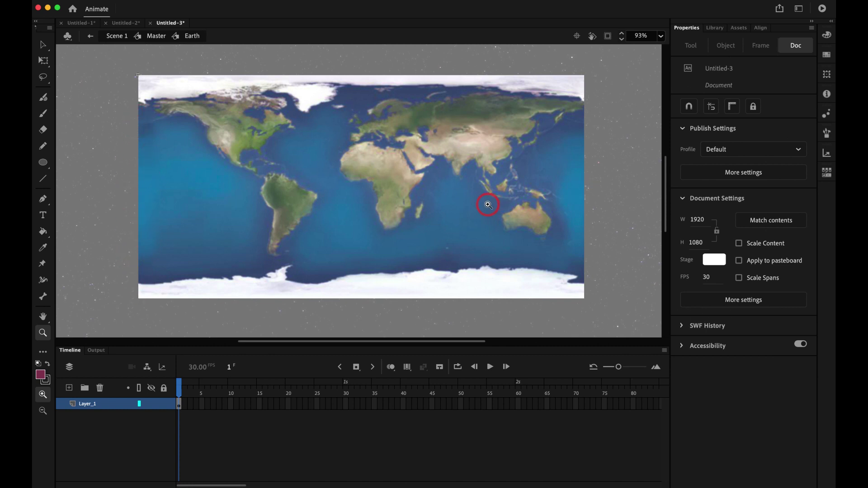
{"action": "left_click", "coordinate": [462, 197], "text": "alt"}
{"action": "key", "text": "v"}
{"action": "left_click_drag", "start_coordinate": [322, 203], "coordinate": [362, 209]}
Nudge the duplicated map horizontally until its edge meets the original map without a gap.
{"action": "key", "text": "z"}
{"action": "left_click_drag", "start_coordinate": [252, 128], "coordinate": [287, 162]}
{"action": "key", "text": "Left"}
{"action": "key", "text": "Right"}
{"action": "key", "text": "Right"}
{"action": "key", "text": "Right"}
{"action": "key", "text": "Right"}
{"action": "key", "text": "Right"}
{"action": "key", "text": "Right"}
{"action": "key", "text": "Right"}
{"action": "key", "text": "Left"}
{"action": "key", "text": "Left"}
{"action": "key", "text": "Left"}
{"action": "key", "text": "Right"}
{"action": "key", "text": "Right"}
{"action": "key", "text": "Left"}
Examine the seam between the two maps down to the lower edge and back up.
{"action": "left_click_drag", "start_coordinate": [376, 250], "coordinate": [367, 113]}
{"action": "left_click_drag", "start_coordinate": [366, 221], "coordinate": [364, 86]}
{"action": "left_click_drag", "start_coordinate": [381, 302], "coordinate": [382, 226]}
{"action": "left_click_drag", "start_coordinate": [383, 277], "coordinate": [383, 203]}
{"action": "left_click_drag", "start_coordinate": [384, 238], "coordinate": [382, 149]}
{"action": "left_click_drag", "start_coordinate": [382, 264], "coordinate": [381, 154]}
{"action": "left_click_drag", "start_coordinate": [380, 312], "coordinate": [384, 188]}
{"action": "left_click_drag", "start_coordinate": [368, 311], "coordinate": [384, 147]}
{"action": "key", "text": "v"}
{"action": "left_click", "coordinate": [353, 314]}
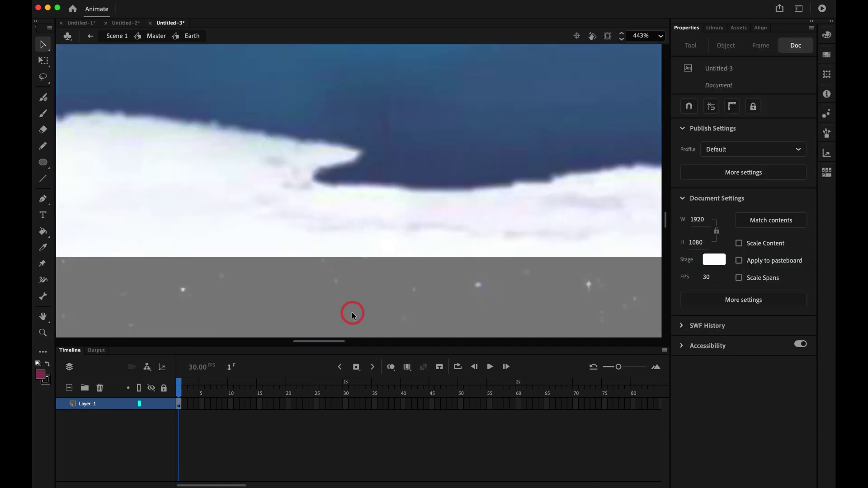
{"action": "scroll", "coordinate": [405, 248], "scroll_direction": "up", "scroll_amount": 10}
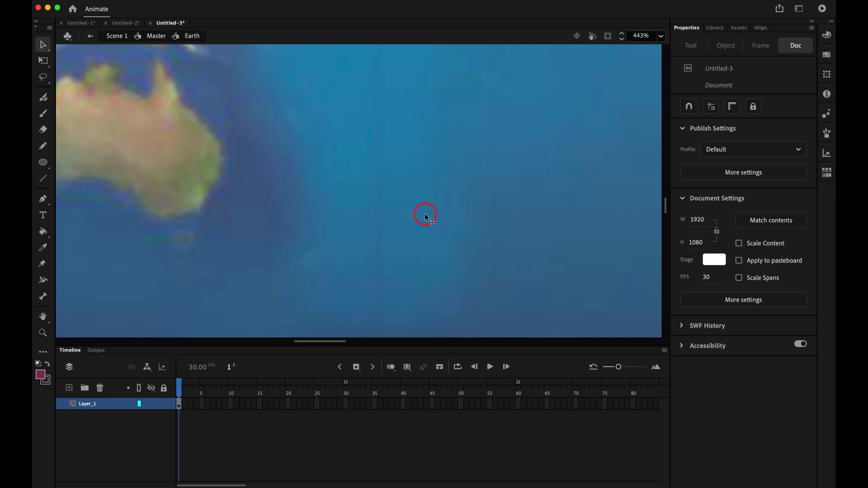
Duplicate the pair of maps and align the copy edge to edge to form a strip of four maps.
{"action": "key", "text": "super+2"}
{"action": "key", "text": "super+minus"}
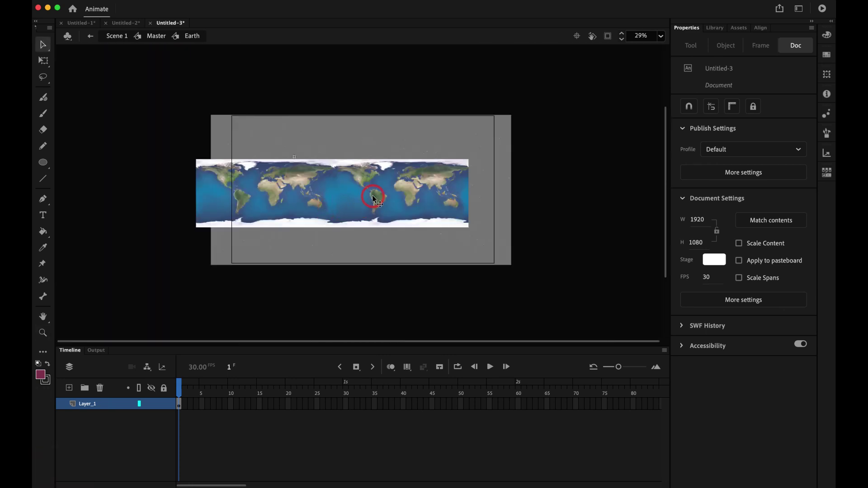
{"action": "left_click", "coordinate": [372, 195]}
{"action": "left_click_drag", "start_coordinate": [250, 199], "coordinate": [449, 196]}
{"action": "key", "text": "z"}
{"action": "left_click_drag", "start_coordinate": [264, 145], "coordinate": [266, 178]}
{"action": "key", "text": "Right"}
{"action": "key", "text": "Right"}
{"action": "key", "text": "Right"}
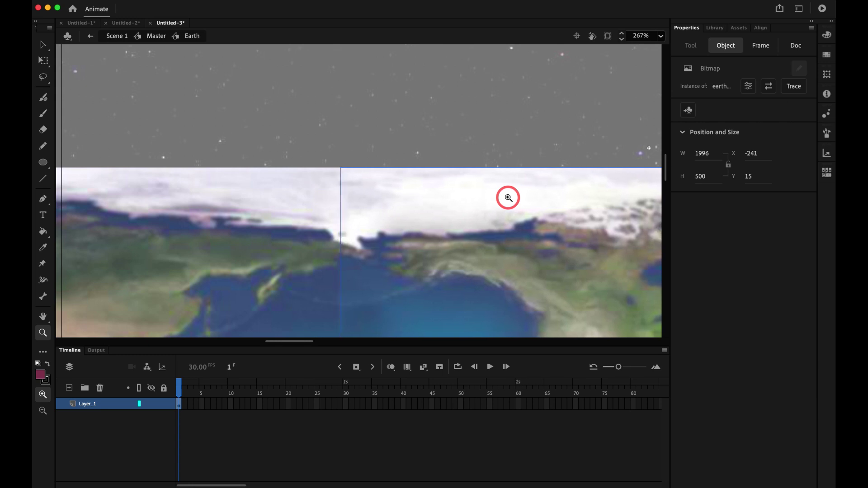
{"action": "key", "text": "v"}
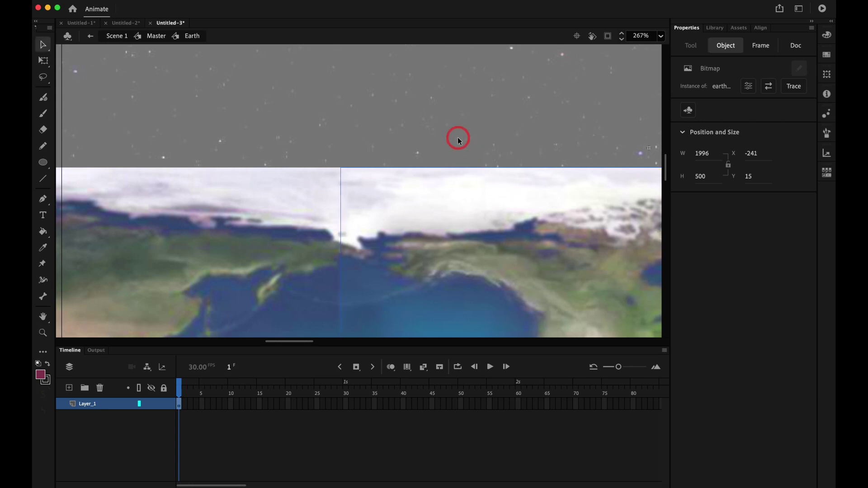
Select all four map bitmaps and convert them into a graphic symbol named Earth Map.
{"action": "key", "text": "ctrl+2"}
{"action": "key", "text": "z"}
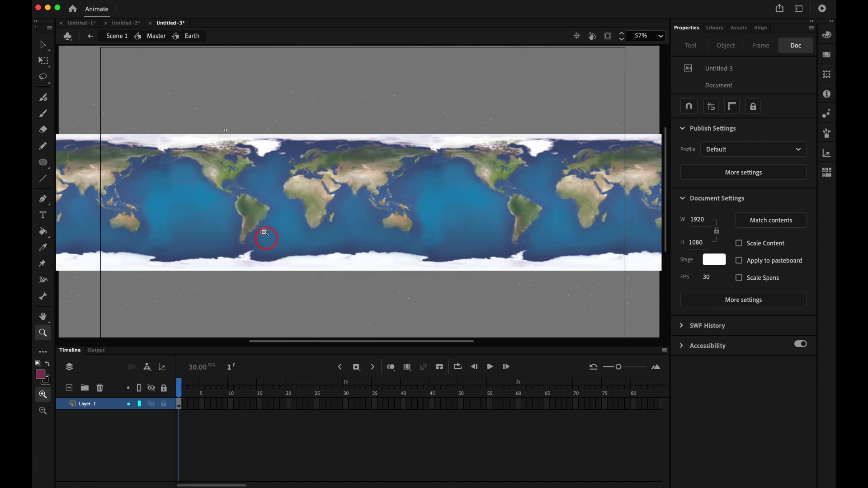
{"action": "left_click", "coordinate": [262, 230], "text": "alt"}
{"action": "key", "text": "v"}
{"action": "left_click", "coordinate": [148, 182]}
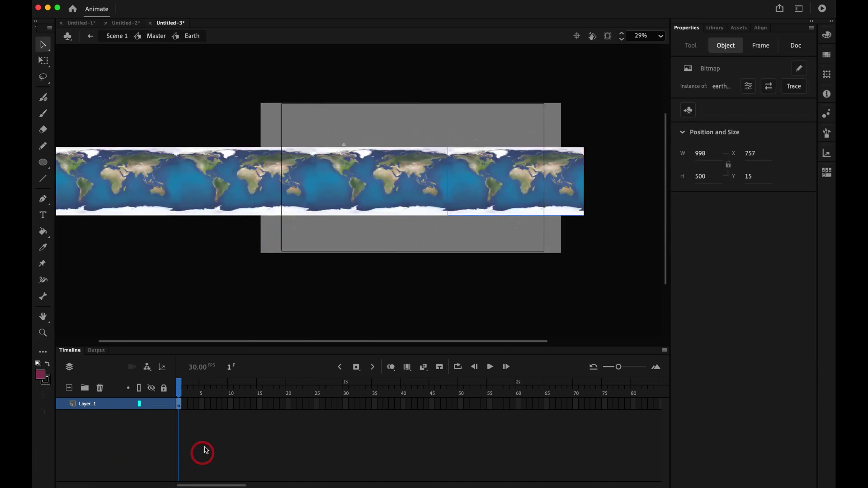
{"action": "left_click", "coordinate": [179, 407]}
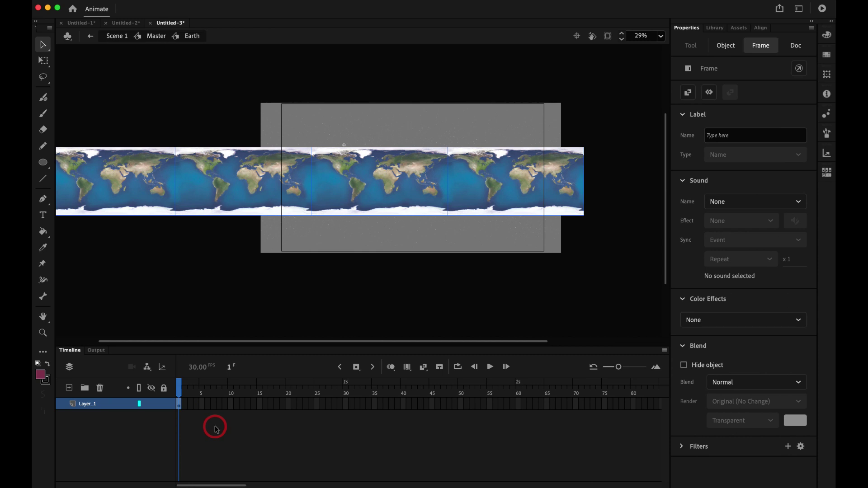
{"action": "key", "text": "ctrl+a"}
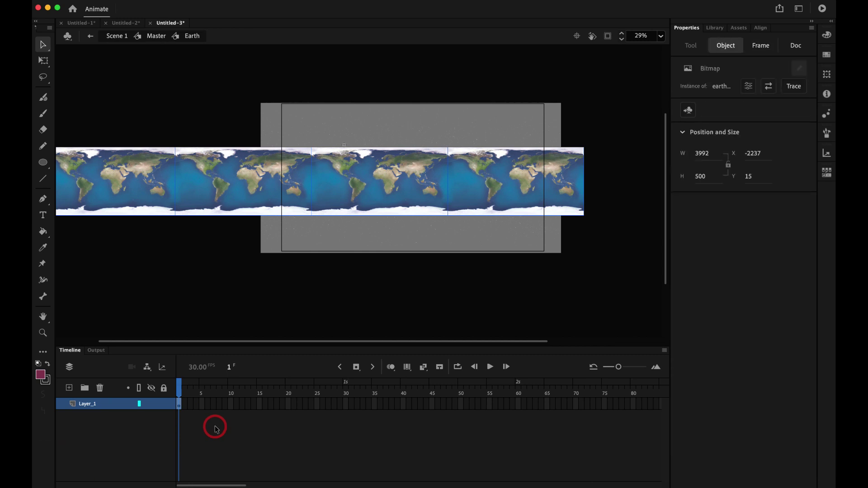
{"action": "key", "text": "F8"}
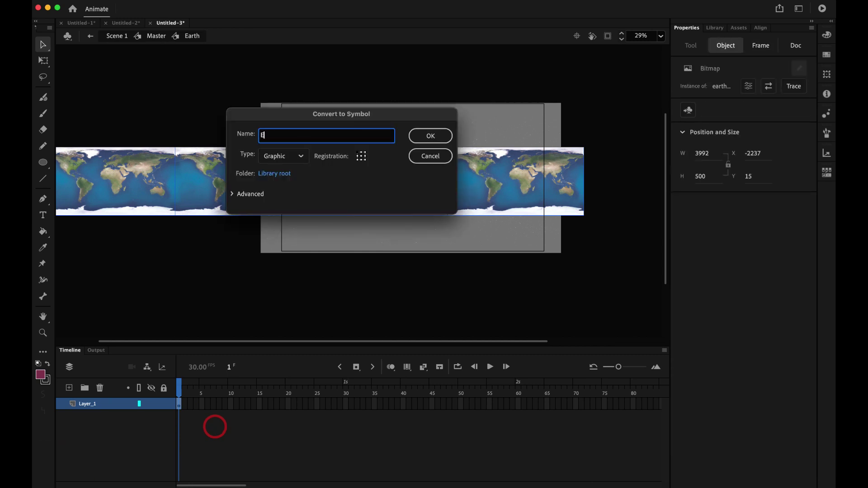
{"action": "type", "text": "Earth Map"}
{"action": "key", "text": "Return"}
Draw a filled circle about 456 px in diameter over the map strip on a new layer.
{"action": "mouse_move", "coordinate": [377, 159]}
{"action": "left_mouse_down"}
{"action": "mouse_move", "coordinate": [439, 207]}
{"action": "mouse_move", "coordinate": [412, 192]}
{"action": "left_mouse_up"}
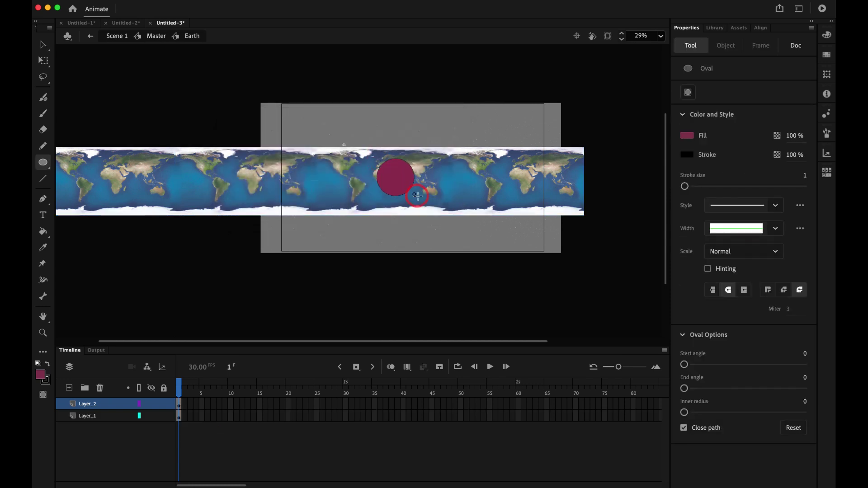
{"action": "key", "text": "v"}
{"action": "double_click", "coordinate": [413, 198]}
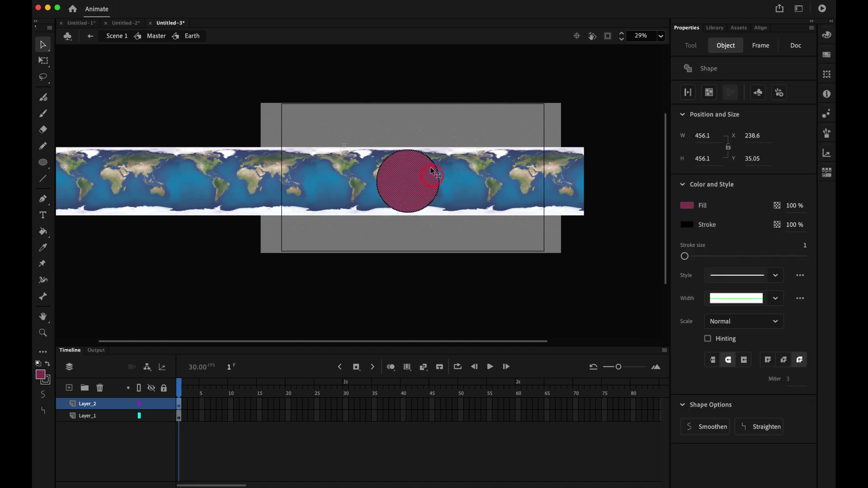
Scale the circle to about 492 px and position it to nearly span the height of the map strip.
{"action": "key", "text": "z"}
{"action": "left_click_drag", "start_coordinate": [358, 124], "coordinate": [434, 271]}
{"action": "key", "text": "q"}
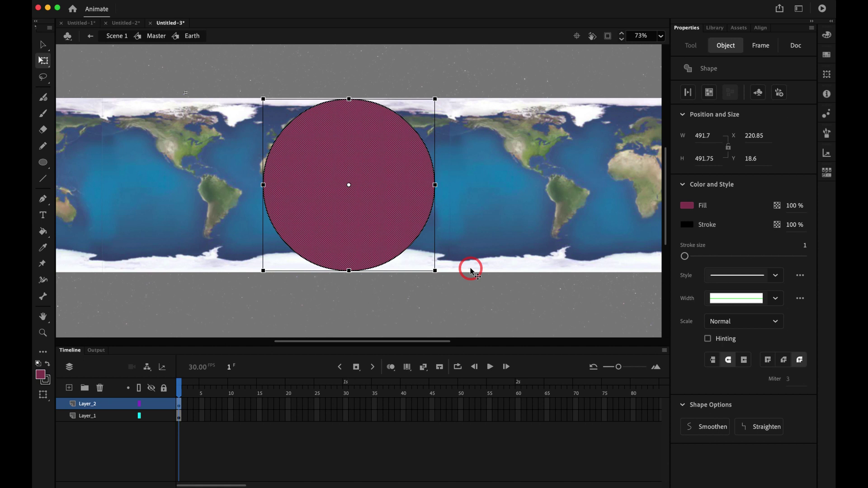
{"action": "key", "text": "v"}
{"action": "left_click", "coordinate": [472, 68]}
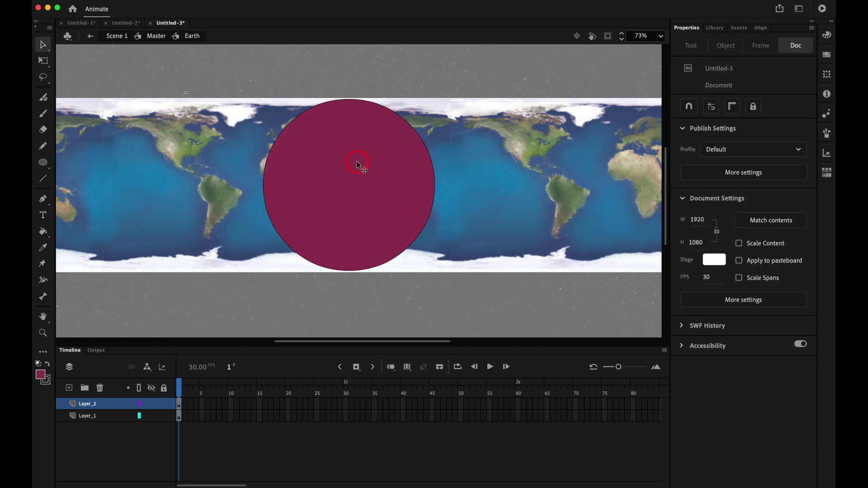
{"action": "left_click", "coordinate": [357, 164]}
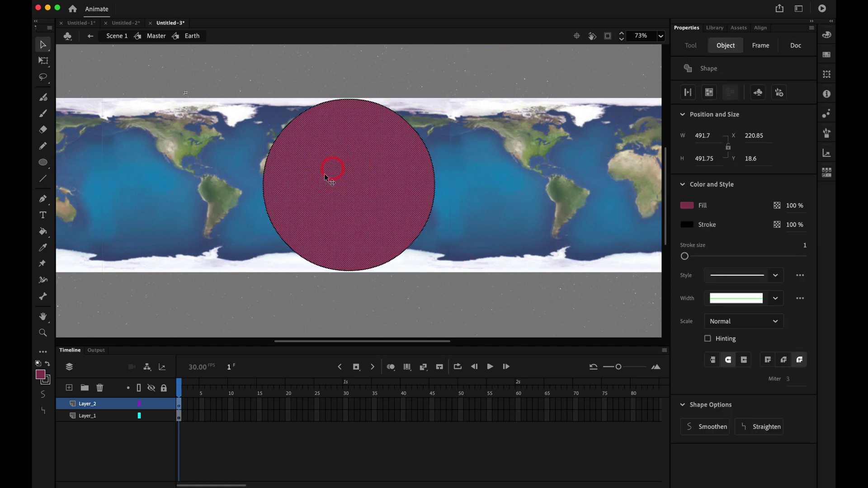
{"action": "key", "text": "super+2"}
Extend the circle and map layers to frame 80.
{"action": "left_click", "coordinate": [486, 409]}
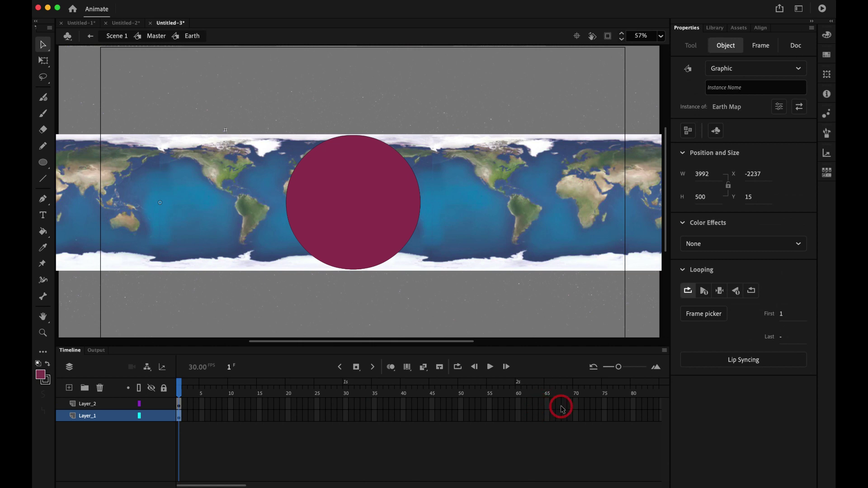
{"action": "left_click_drag", "start_coordinate": [633, 403], "coordinate": [595, 424]}
{"action": "key", "text": "F5"}
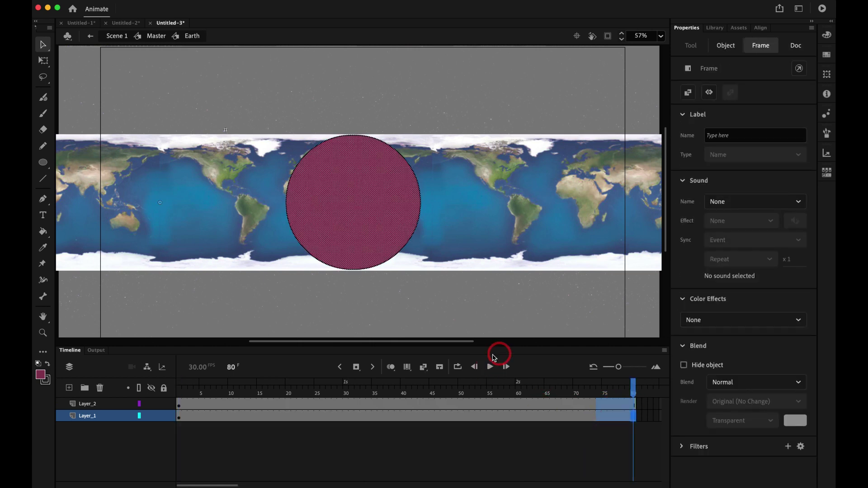
Slide the Earth Map strip left until its right end lines up with the circle's right edge.
{"action": "left_click", "coordinate": [403, 287]}
{"action": "left_click", "coordinate": [487, 254]}
{"action": "left_click_drag", "start_coordinate": [565, 247], "coordinate": [275, 243]}
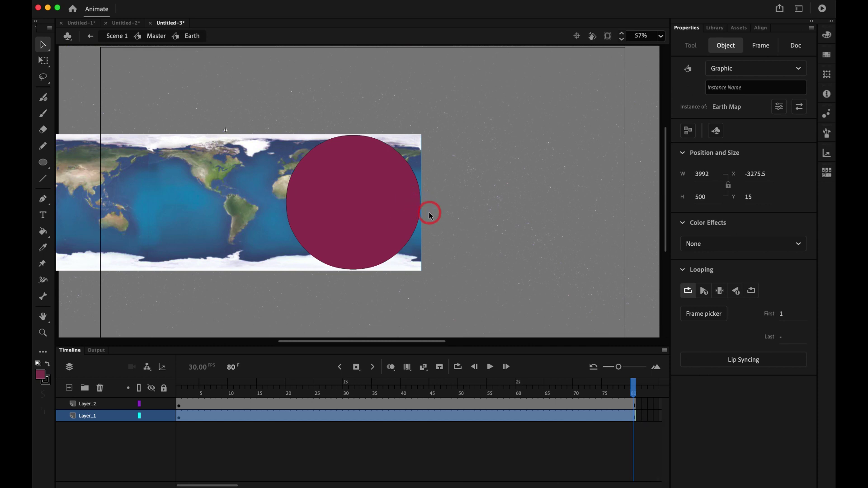
Convert the circle layer, Layer_2, into a mask over the map layer and unlock Layer_1 for editing.
{"action": "left_click", "coordinate": [79, 407]}
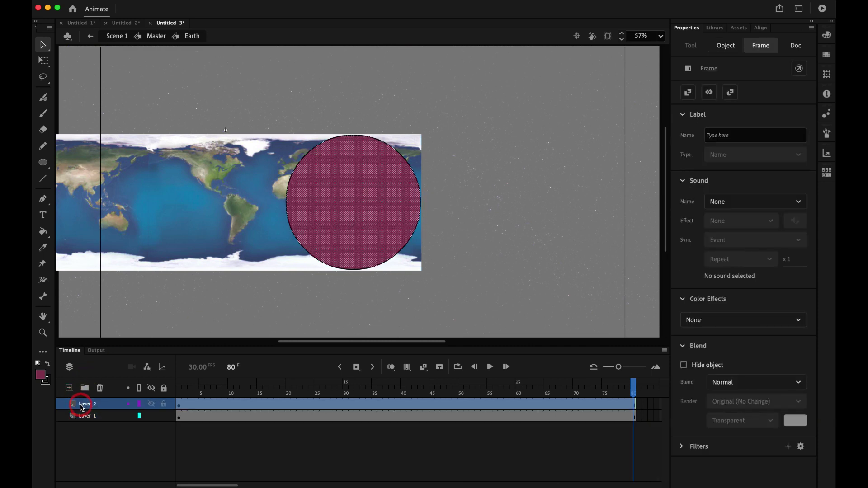
{"action": "right_click", "coordinate": [79, 406]}
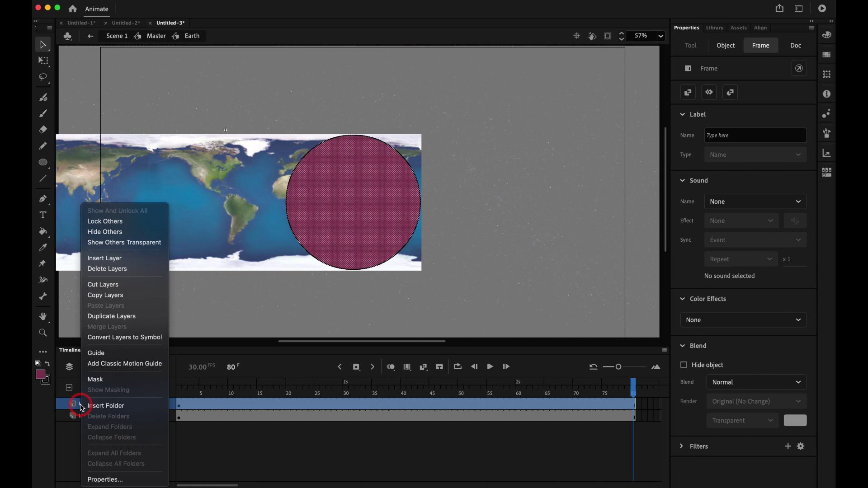
{"action": "left_click", "coordinate": [113, 379]}
{"action": "left_click", "coordinate": [164, 416]}
{"action": "left_click", "coordinate": [202, 416]}
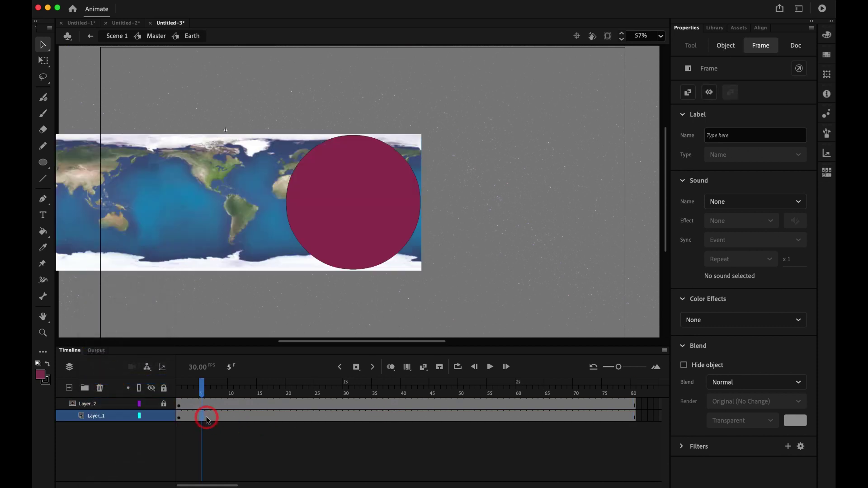
{"action": "scroll", "coordinate": [181, 416], "scroll_direction": "right", "scroll_amount": 2}
{"action": "left_click", "coordinate": [164, 416]}
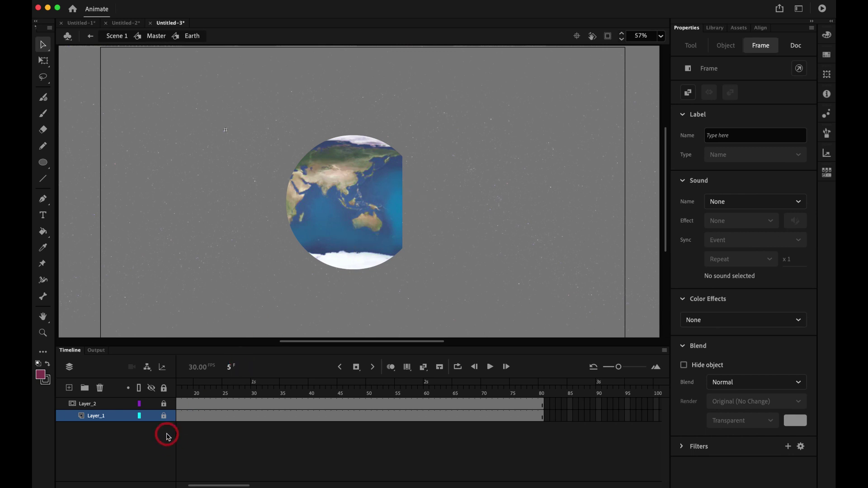
{"action": "key", "text": "super+z"}
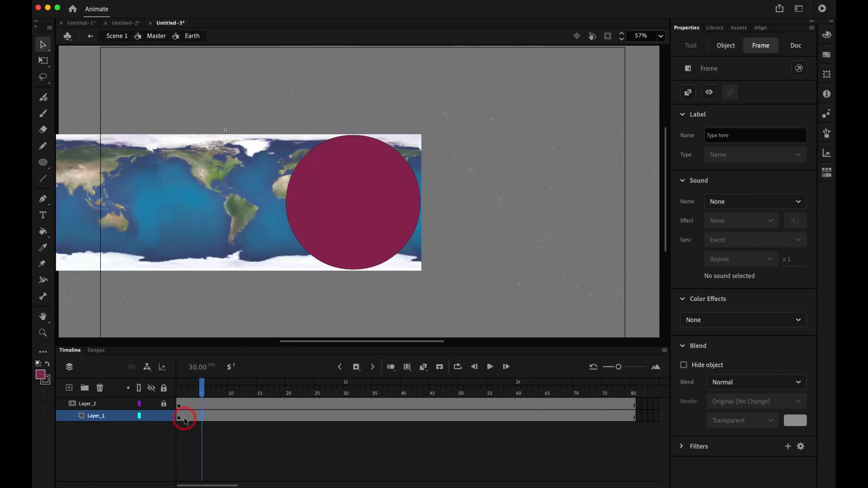
Insert a keyframe at frame 80 on Layer_1 and slide the map right until its left end meets the circle's left edge.
{"action": "key", "text": "minus"}
{"action": "scroll", "coordinate": [474, 433], "scroll_direction": "right", "scroll_amount": 8}
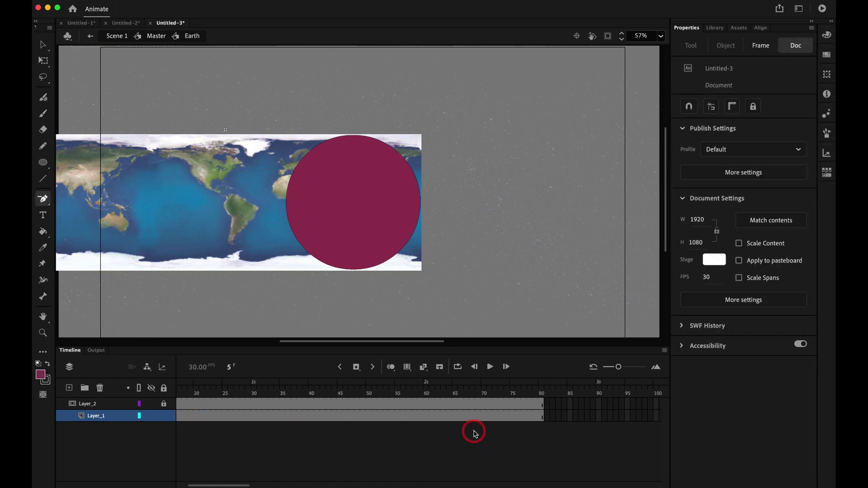
{"action": "scroll", "coordinate": [474, 433], "scroll_direction": "left", "scroll_amount": 2}
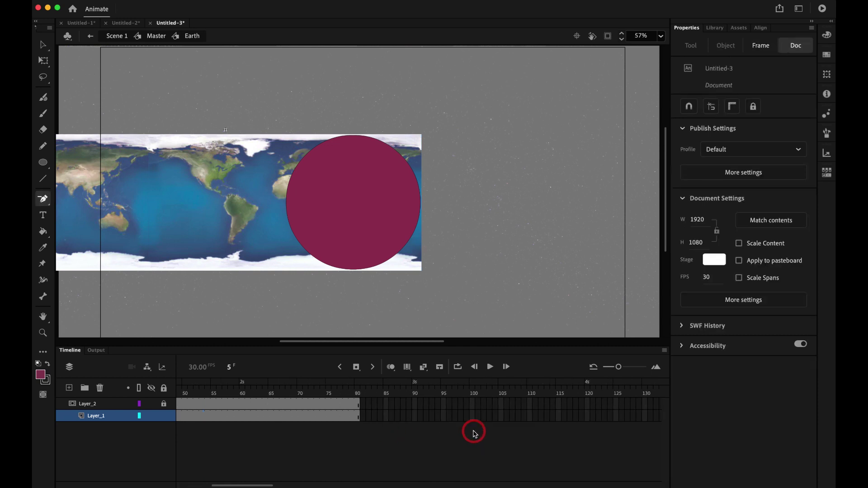
{"action": "left_click", "coordinate": [358, 415]}
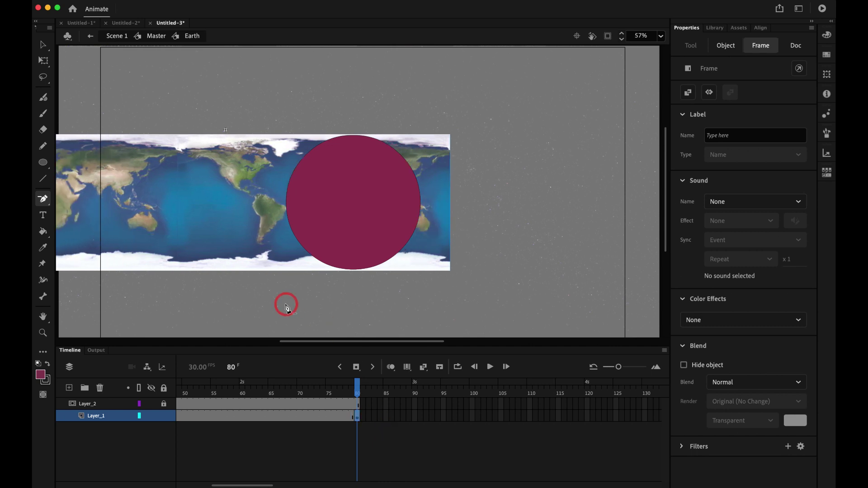
{"action": "key", "text": "v"}
{"action": "left_click_drag", "start_coordinate": [513, 233], "coordinate": [285, 220]}
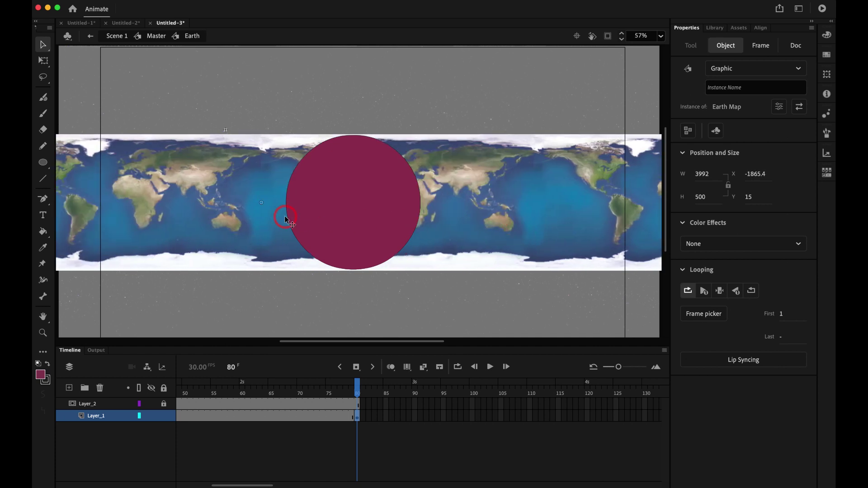
{"action": "left_click_drag", "start_coordinate": [201, 214], "coordinate": [533, 223]}
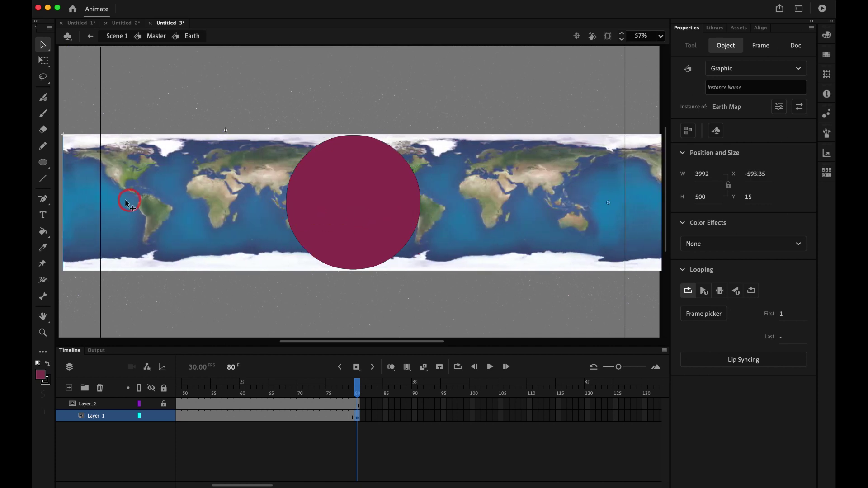
{"action": "left_click_drag", "start_coordinate": [145, 205], "coordinate": [363, 216]}
Create a classic tween between the two map keyframes on Layer_1.
{"action": "mouse_move", "coordinate": [357, 388]}
{"action": "left_mouse_down"}
{"action": "mouse_move", "coordinate": [341, 388]}
{"action": "mouse_move", "coordinate": [360, 391]}
{"action": "mouse_move", "coordinate": [349, 383]}
{"action": "left_mouse_up"}
{"action": "right_click", "coordinate": [323, 413]}
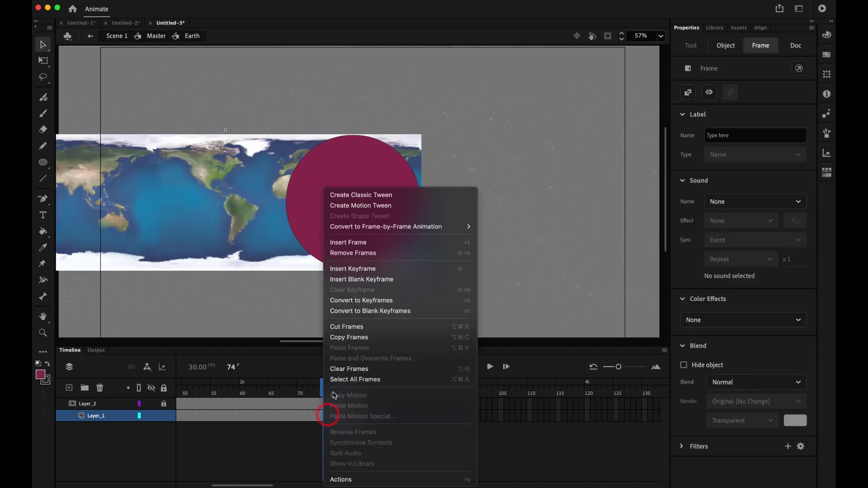
{"action": "left_click", "coordinate": [379, 196]}
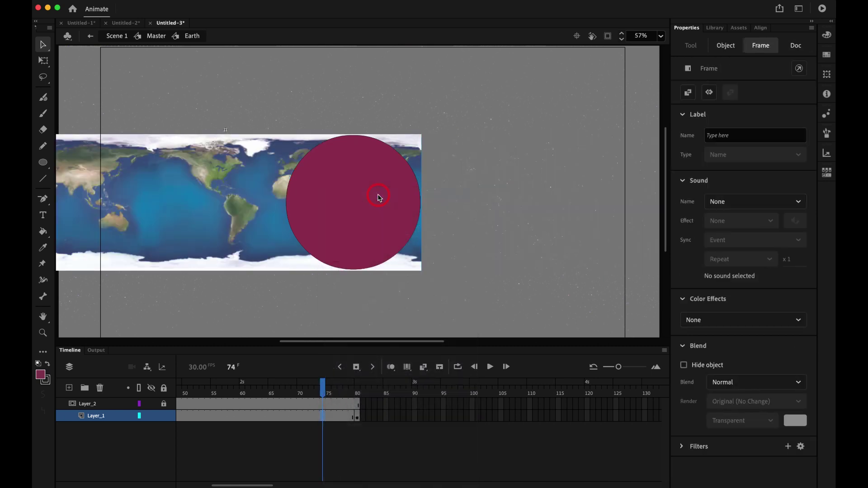
Lock both layers to apply the mask and play back the Earth's rotation from the start.
{"action": "left_click_drag", "start_coordinate": [202, 389], "coordinate": [176, 389]}
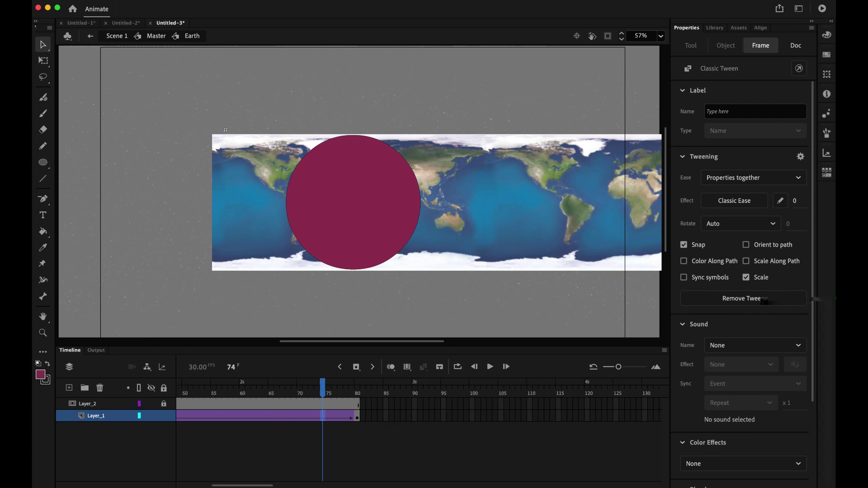
{"action": "scroll", "coordinate": [194, 392], "scroll_direction": "right", "scroll_amount": 2}
{"action": "left_click", "coordinate": [165, 389]}
{"action": "key", "text": "Return"}
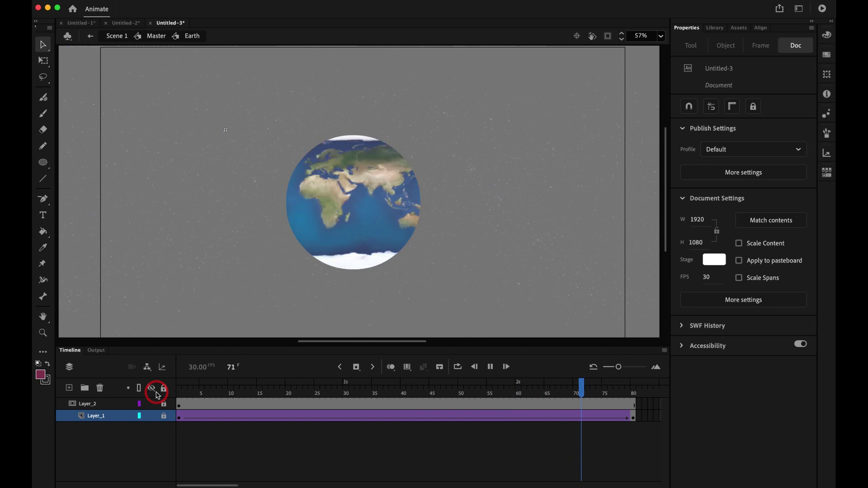
{"action": "key", "text": "Return"}
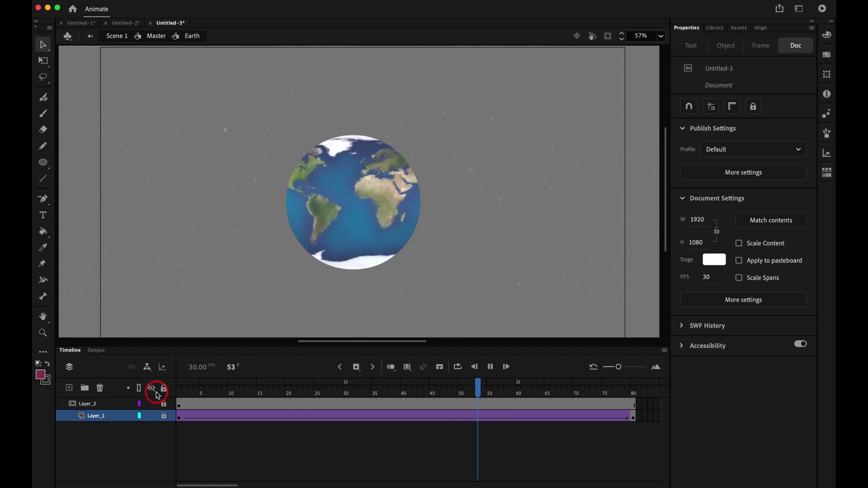
{"action": "key", "text": "Return"}
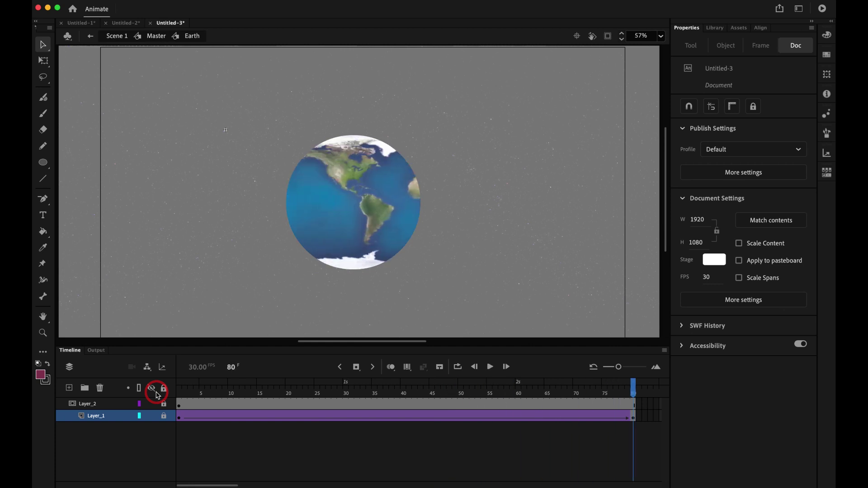
{"action": "key", "text": "Return"}
Insert additional frames across frames 1 to 79 of both layers to lengthen the rotation tween, and play it back.
{"action": "left_click", "coordinate": [180, 402]}
{"action": "left_click", "coordinate": [628, 416], "text": "shift"}
{"action": "key", "text": "F5"}
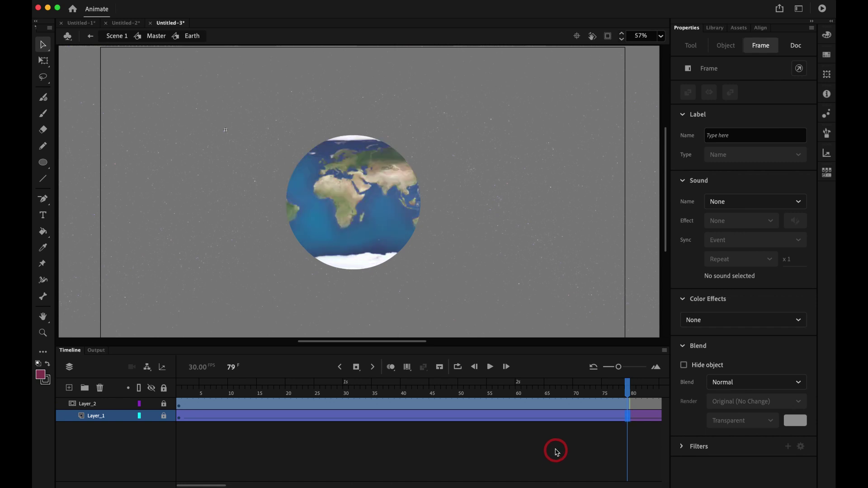
{"action": "left_click", "coordinate": [183, 397]}
{"action": "key", "text": "Return"}
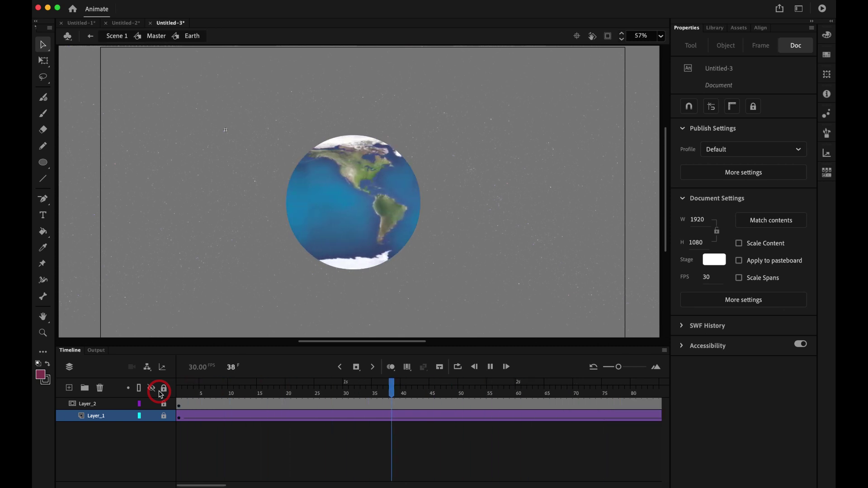
{"action": "key", "text": "Return"}
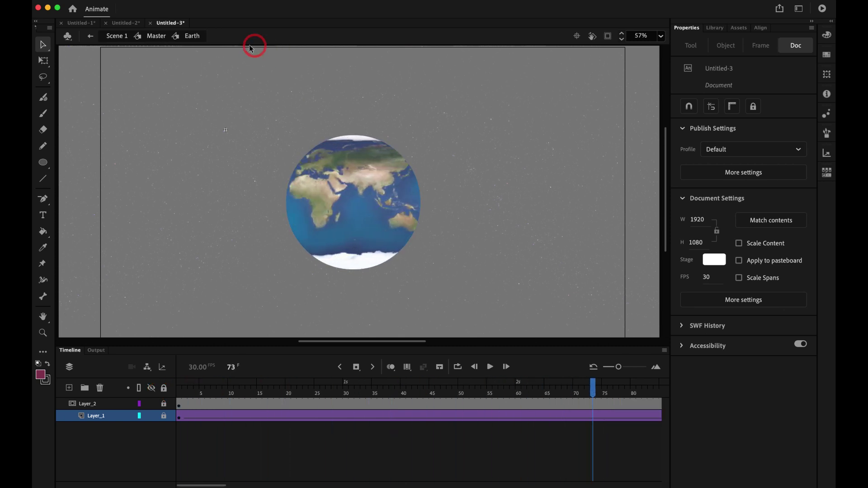
Return to the Master symbol and extend the Earth and stars layers to frame 100.
{"action": "left_click", "coordinate": [158, 37]}
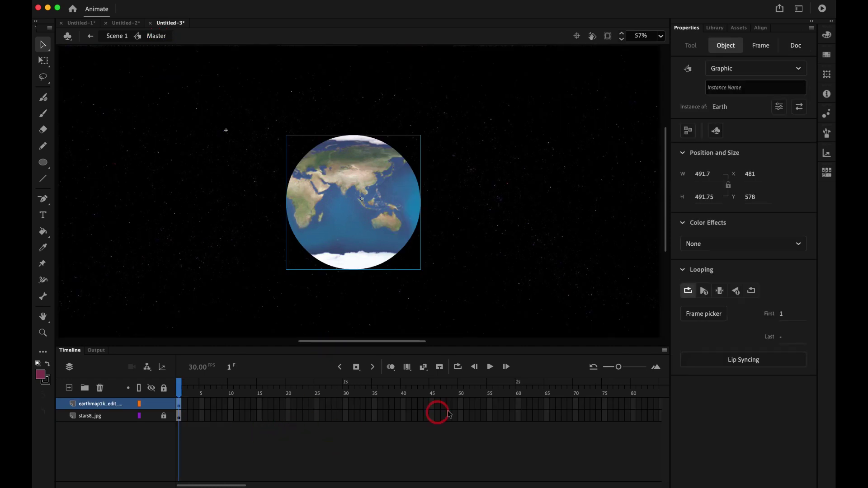
{"action": "scroll", "coordinate": [573, 415], "scroll_direction": "right", "scroll_amount": 5}
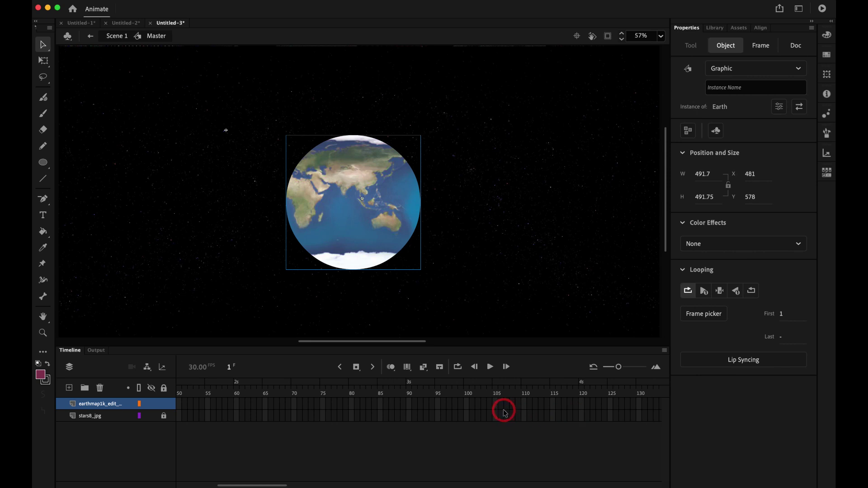
{"action": "left_click_drag", "start_coordinate": [467, 406], "coordinate": [447, 430]}
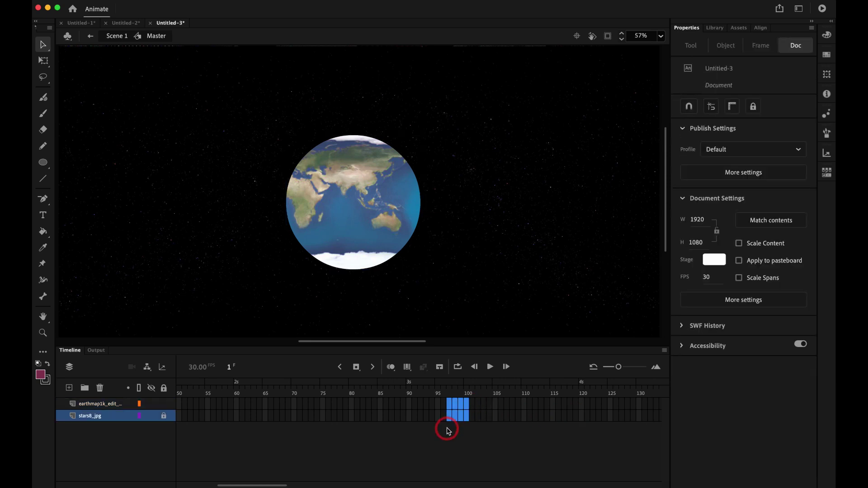
{"action": "key", "text": "F5"}
{"action": "scroll", "coordinate": [447, 429], "scroll_direction": "left", "scroll_amount": 5}
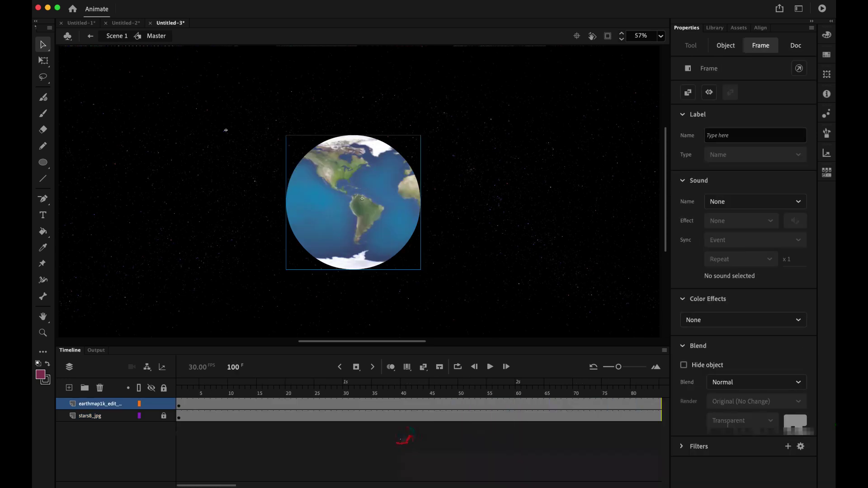
Play back and scrub the Master timeline to check the spinning Earth against the stars.
{"action": "key", "text": "Return"}
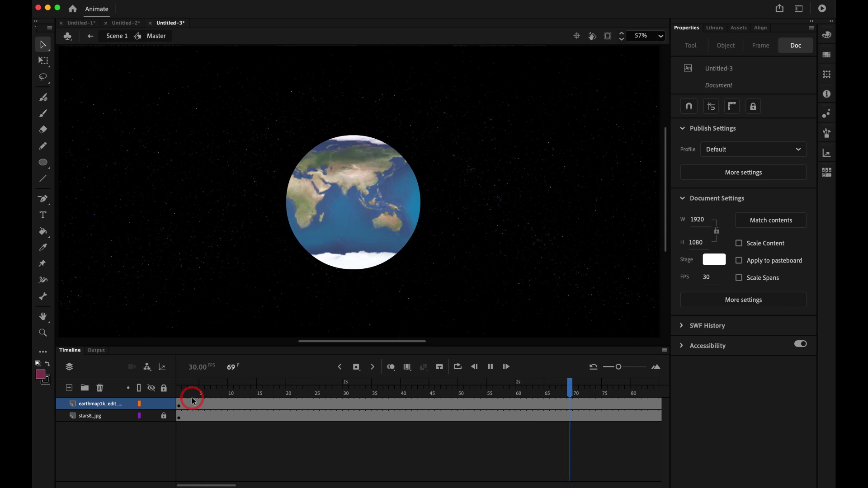
{"action": "key", "text": "Return"}
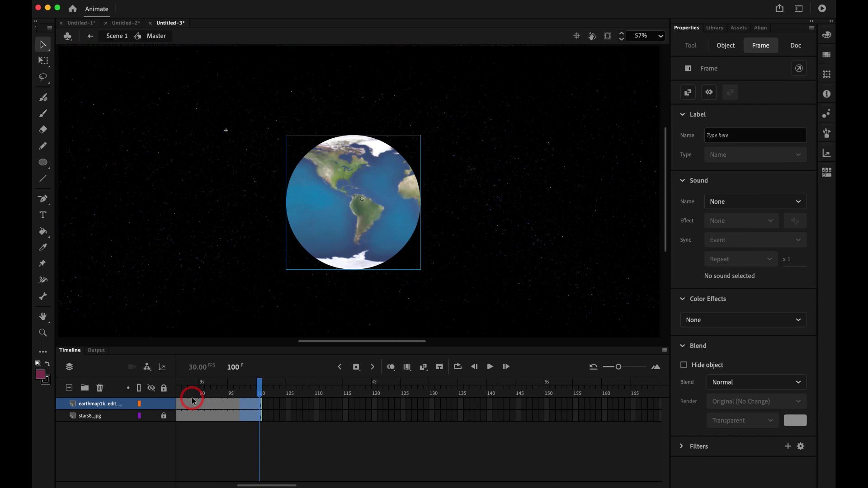
{"action": "key", "text": "Return"}
{"action": "left_click_drag", "start_coordinate": [247, 394], "coordinate": [226, 394]}
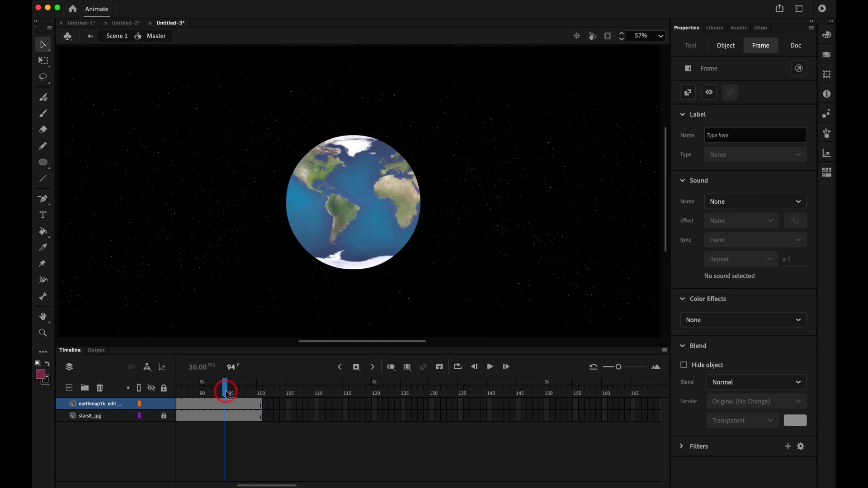
{"action": "scroll", "coordinate": [224, 429], "scroll_direction": "left", "scroll_amount": 3}
{"action": "left_click", "coordinate": [209, 408]}
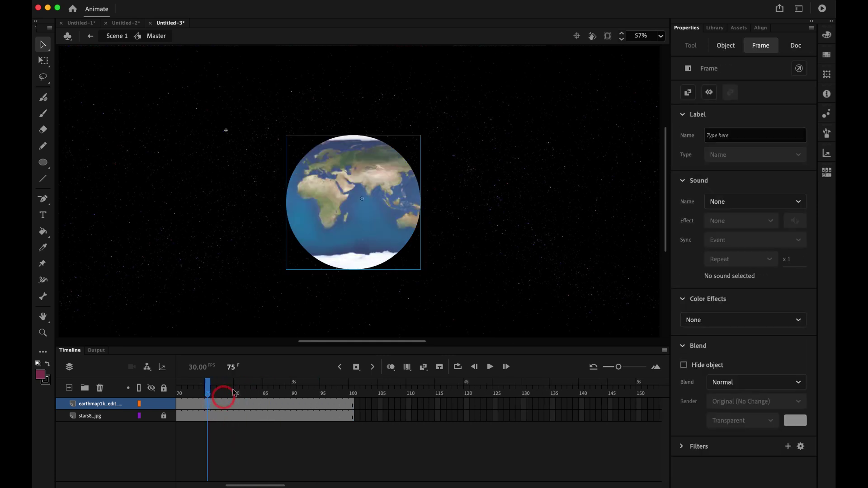
Open the Earth symbol, add a new layer above the mask layer, and go to frame 1.
{"action": "double_click", "coordinate": [381, 202]}
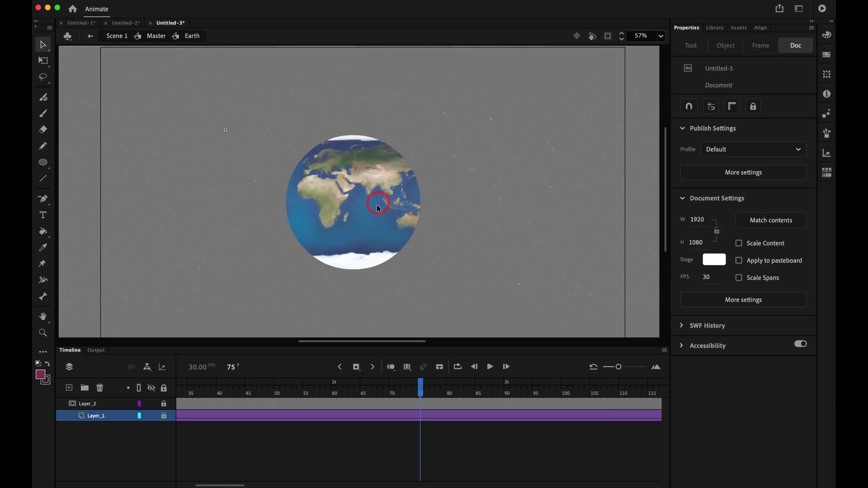
{"action": "left_click", "coordinate": [86, 405]}
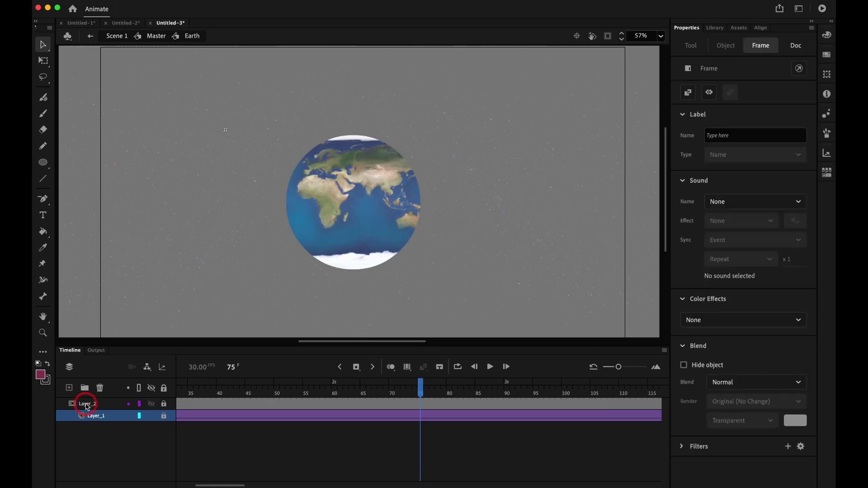
{"action": "left_click", "coordinate": [69, 387]}
{"action": "scroll", "coordinate": [225, 408], "scroll_direction": "left", "scroll_amount": 5}
{"action": "left_click_drag", "start_coordinate": [192, 395], "coordinate": [176, 396]}
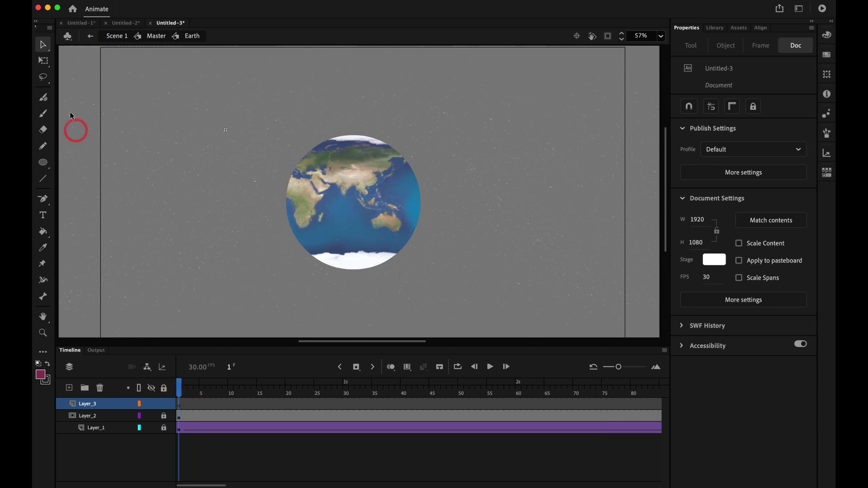
Duplicate the mask circle from Layer_2 onto Layer_3 and turn off masking for Layer_3.
{"action": "key", "text": "o"}
{"action": "left_click", "coordinate": [165, 416]}
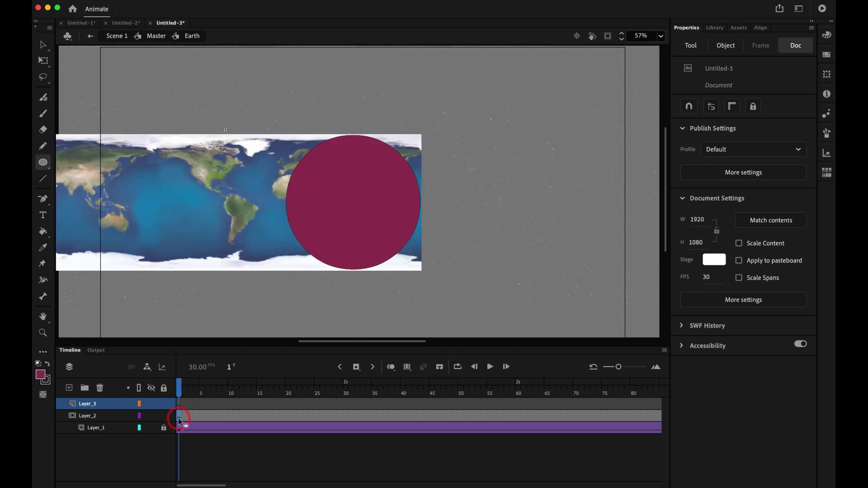
{"action": "left_click", "coordinate": [180, 418]}
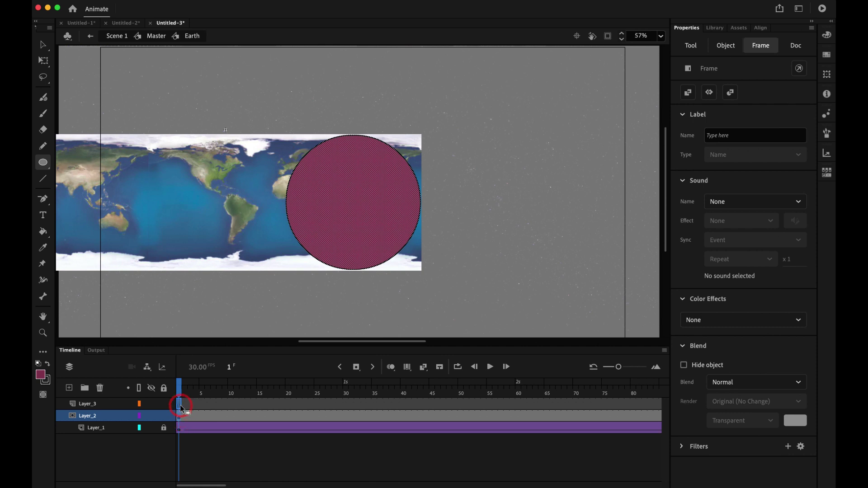
{"action": "left_click", "coordinate": [180, 407]}
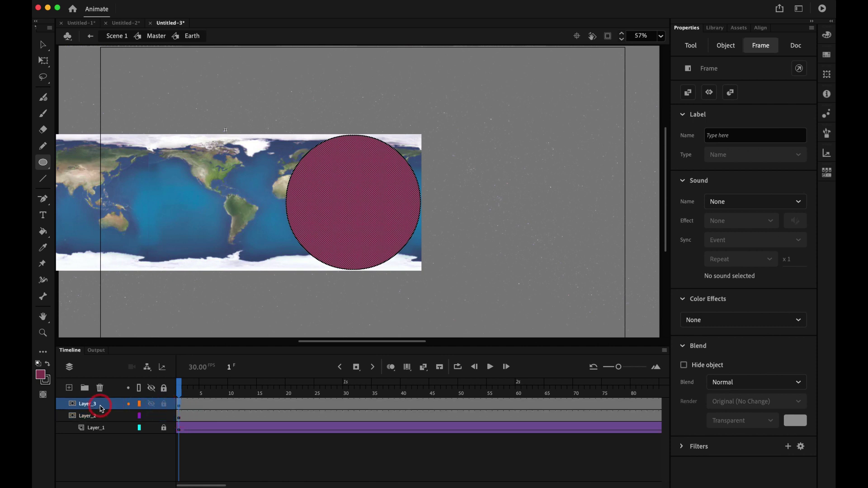
{"action": "right_click", "coordinate": [100, 406]}
{"action": "left_click", "coordinate": [131, 394]}
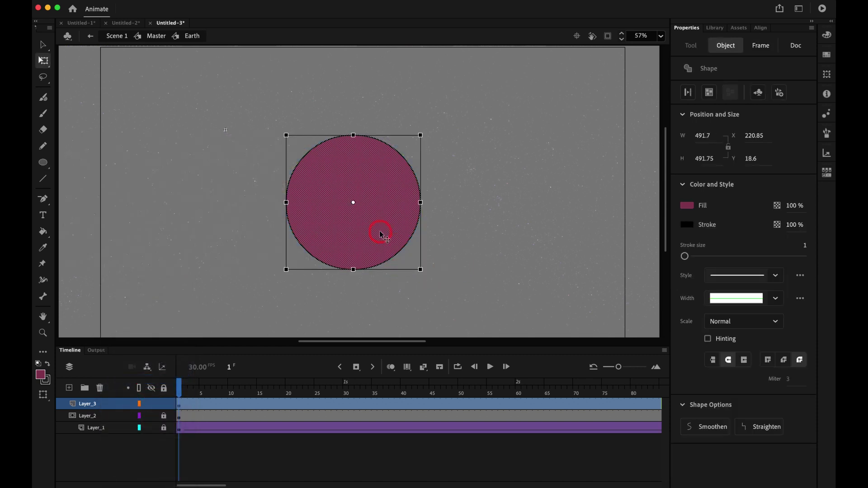
Delete the outline of the circle on Layer_3, and rename Layer_1 as Earth and Layer_3 as Gradient.
{"action": "left_click", "coordinate": [379, 230], "text": "shift"}
{"action": "key", "text": "Delete"}
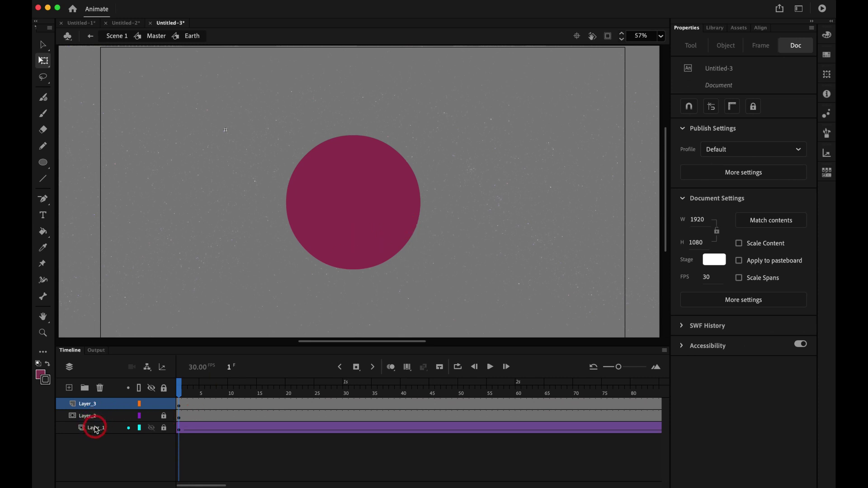
{"action": "double_click", "coordinate": [100, 428]}
{"action": "type", "text": "E"}
{"action": "left_click", "coordinate": [127, 431]}
{"action": "left_click", "coordinate": [99, 406]}
{"action": "double_click", "coordinate": [100, 408]}
{"action": "key", "text": "Return"}
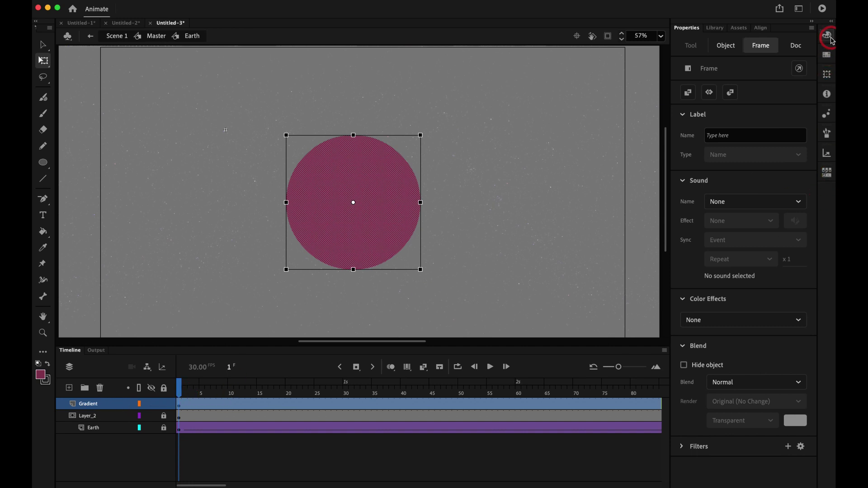
Apply a radial gradient fill to the Gradient layer's circle and set its outer color stop to dark blue 051941.
{"action": "left_click", "coordinate": [829, 36]}
{"action": "left_click", "coordinate": [716, 48]}
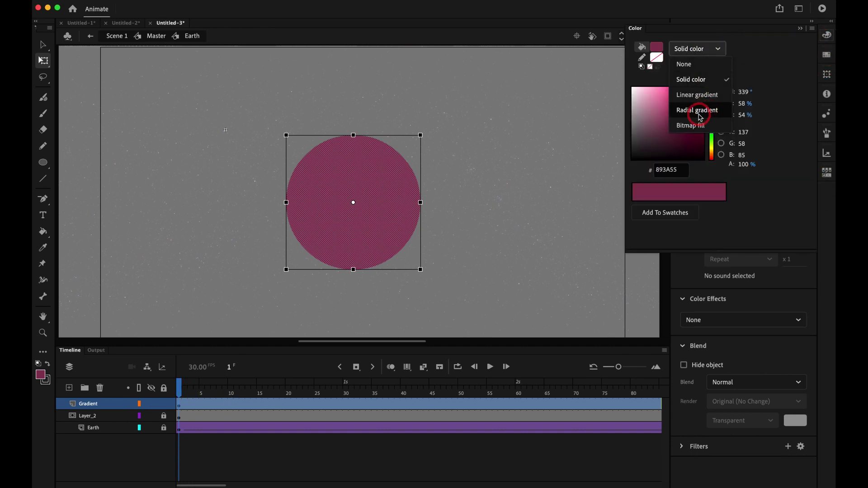
{"action": "left_click", "coordinate": [699, 110]}
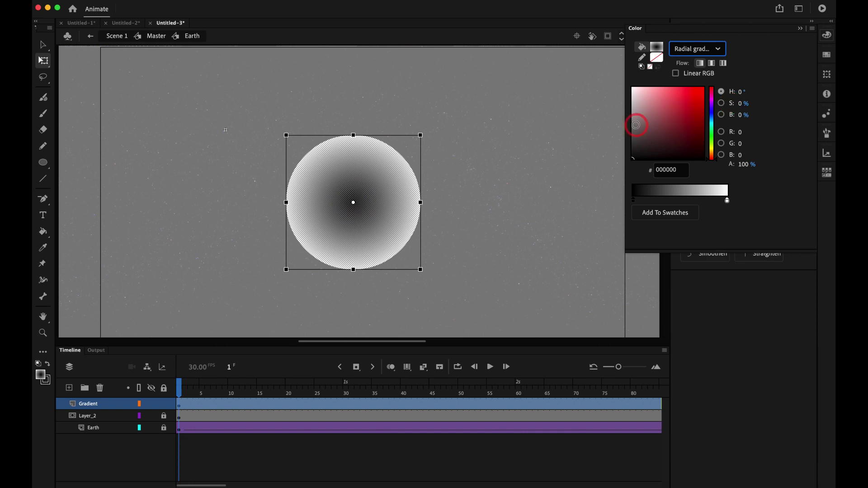
{"action": "scroll", "coordinate": [615, 145], "scroll_direction": "right", "scroll_amount": 5}
{"action": "scroll", "coordinate": [396, 221], "scroll_direction": "left", "scroll_amount": 7}
{"action": "scroll", "coordinate": [396, 221], "scroll_direction": "right", "scroll_amount": 2}
{"action": "left_click", "coordinate": [727, 203]}
{"action": "left_click", "coordinate": [711, 115]}
{"action": "left_click", "coordinate": [693, 138]}
{"action": "left_click_drag", "start_coordinate": [693, 138], "coordinate": [698, 140]}
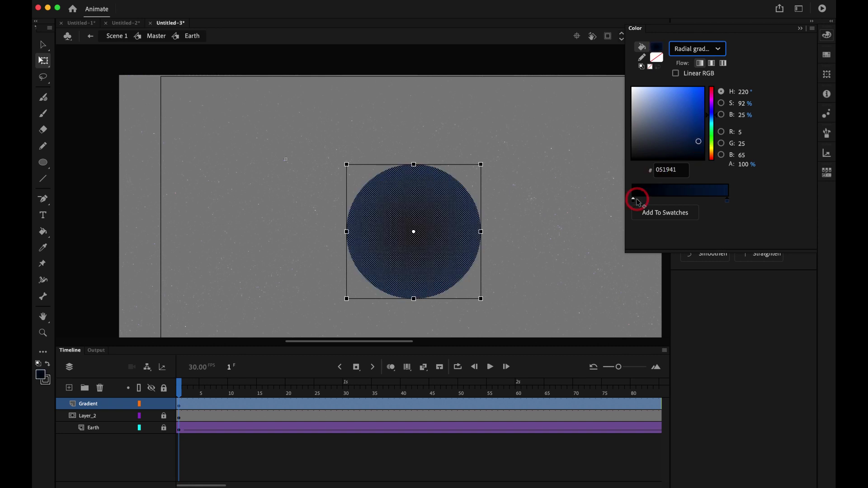
Set the radial gradient's inner color stop to light blue ACC2DB with 0% alpha.
{"action": "left_click", "coordinate": [633, 200]}
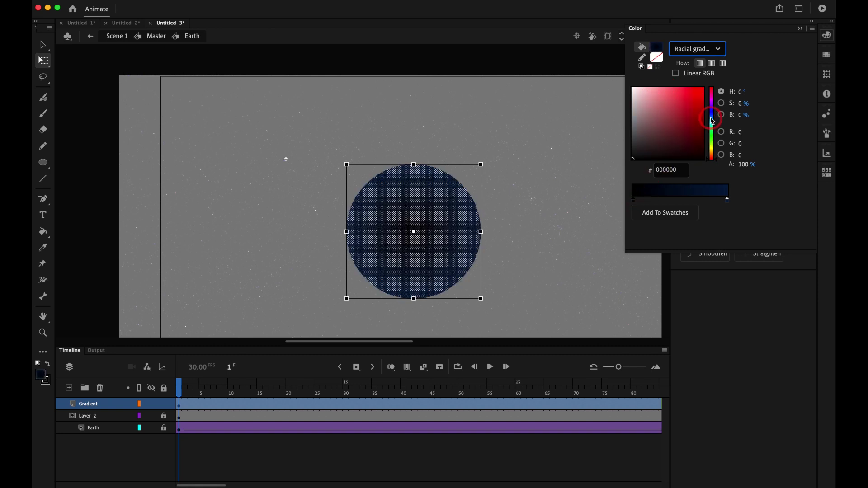
{"action": "left_click", "coordinate": [712, 120]}
{"action": "left_click", "coordinate": [646, 98]}
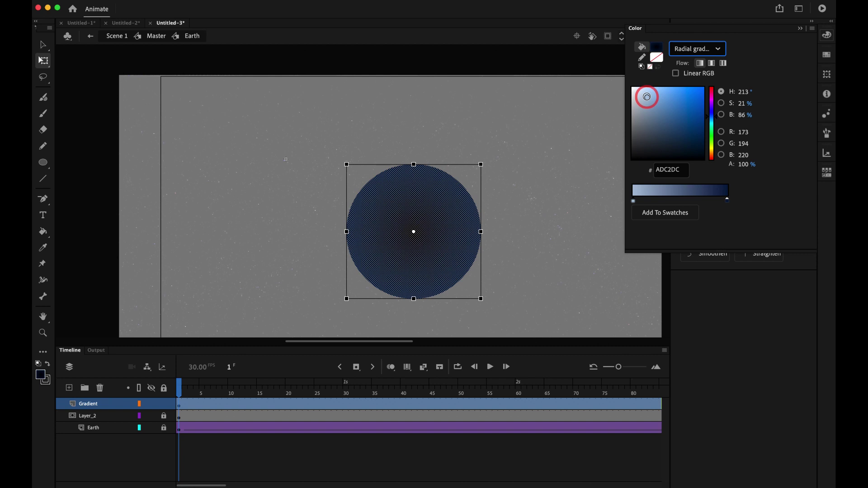
{"action": "left_click_drag", "start_coordinate": [647, 97], "coordinate": [647, 98]}
{"action": "left_click", "coordinate": [743, 166]}
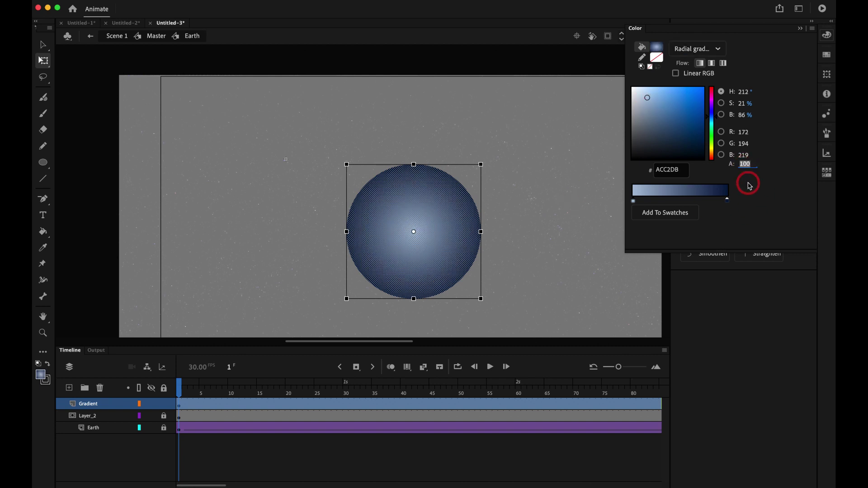
{"action": "left_click", "coordinate": [501, 194]}
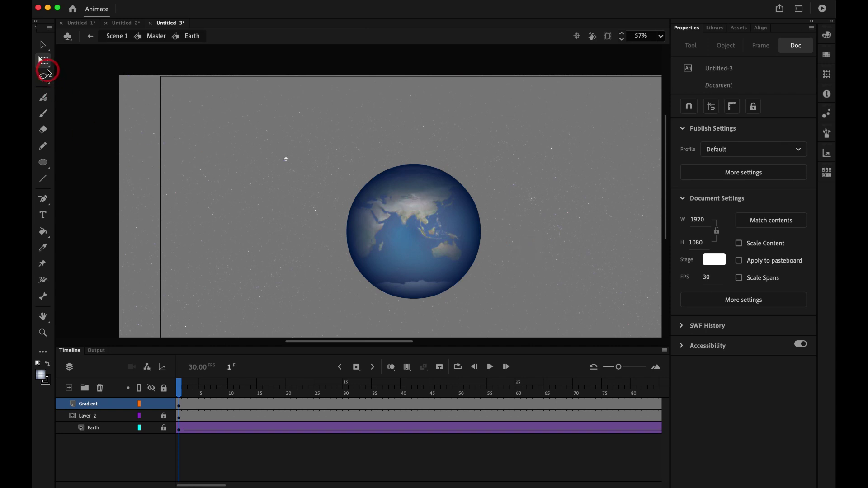
With the Gradient Transform Tool, shift the gradient's center toward the globe's upper right and enlarge the gradient to shade the lower left.
{"action": "left_click_drag", "start_coordinate": [43, 63], "coordinate": [77, 78]}
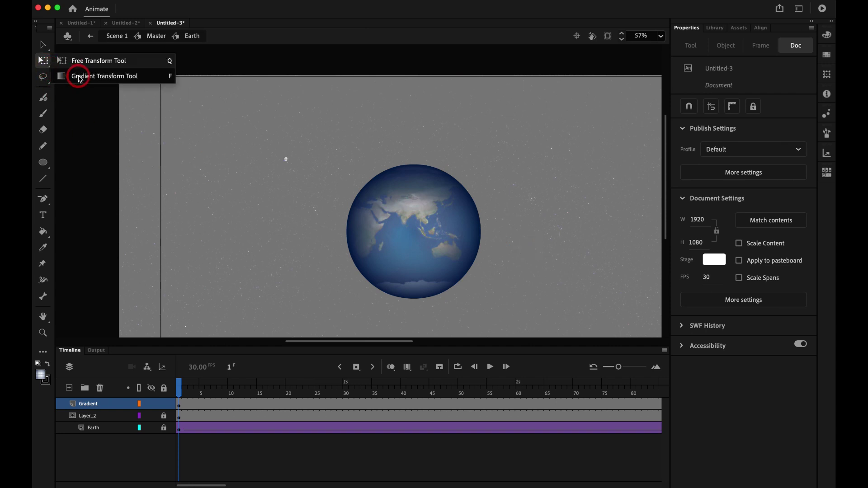
{"action": "left_click_drag", "start_coordinate": [47, 67], "coordinate": [78, 77]}
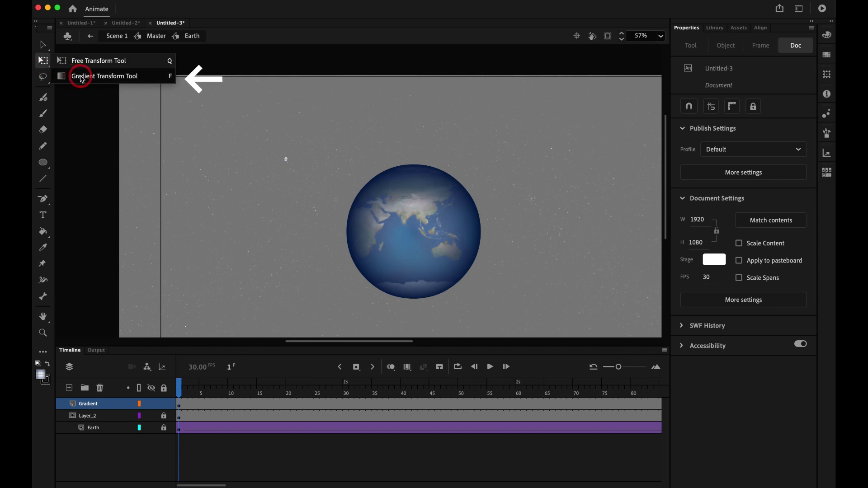
{"action": "left_click", "coordinate": [81, 79]}
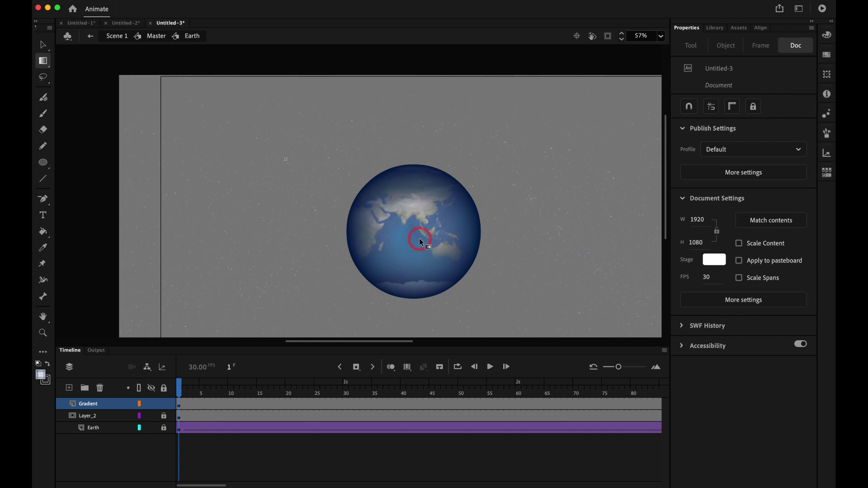
{"action": "left_click", "coordinate": [419, 238]}
{"action": "left_click_drag", "start_coordinate": [413, 231], "coordinate": [438, 211]}
{"action": "left_click_drag", "start_coordinate": [503, 229], "coordinate": [515, 243]}
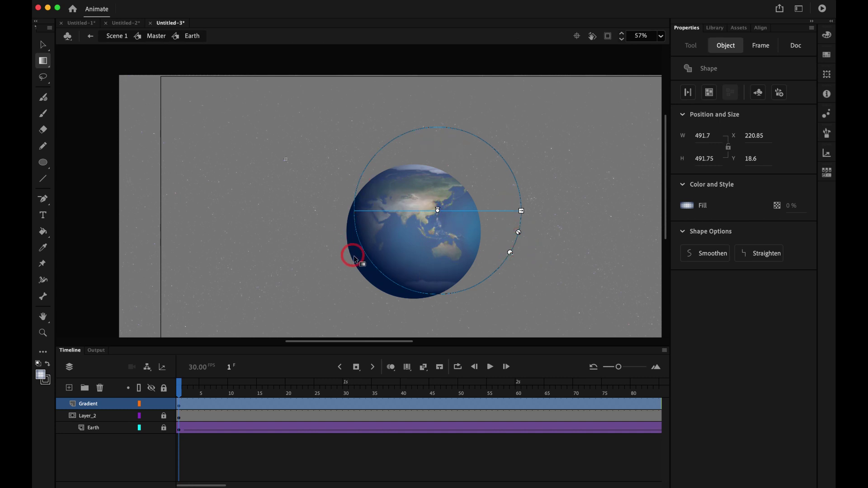
{"action": "left_click", "coordinate": [218, 454]}
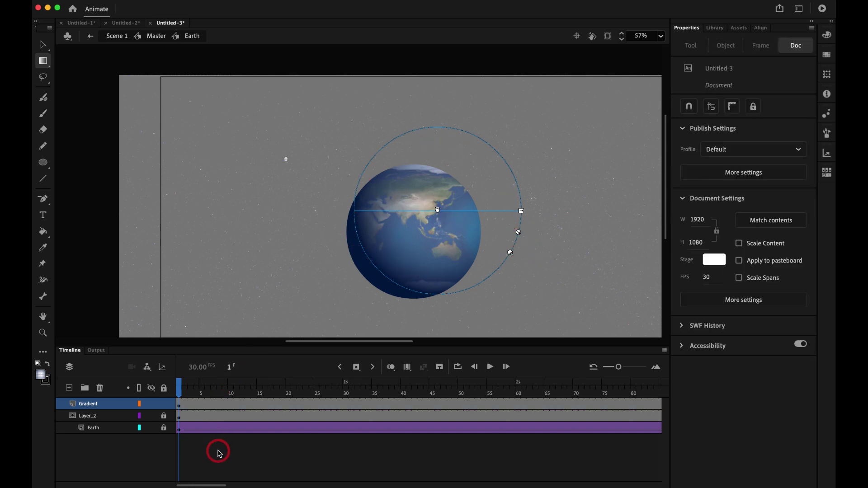
{"action": "left_click", "coordinate": [44, 45]}
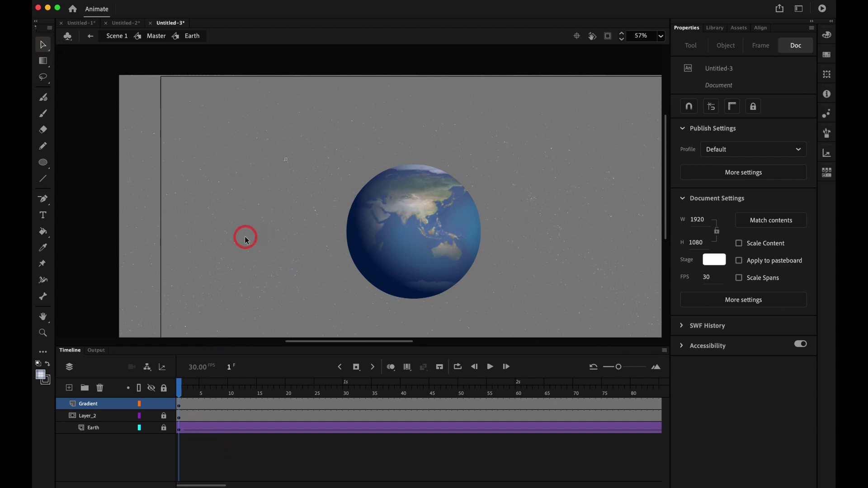
Return to the Master symbol and examine the shaded Earth against the stars.
{"action": "left_click", "coordinate": [153, 37]}
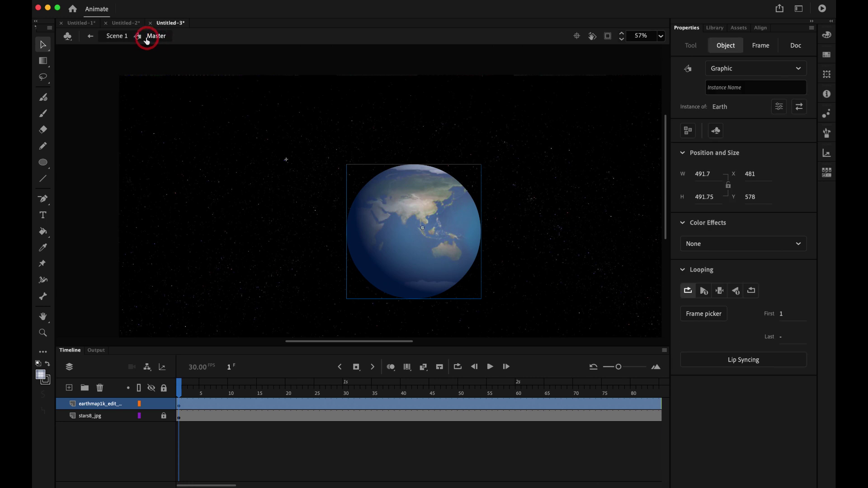
{"action": "left_click", "coordinate": [337, 68]}
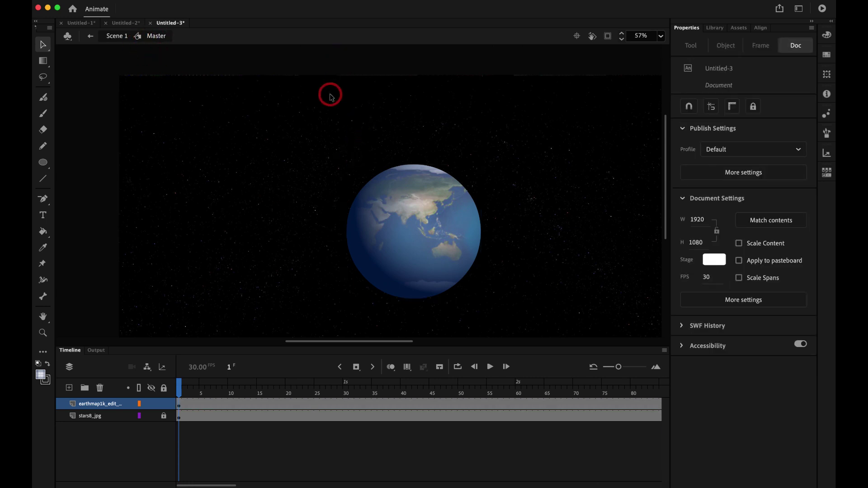
{"action": "scroll", "coordinate": [330, 136], "scroll_direction": "right", "scroll_amount": 5}
{"action": "scroll", "coordinate": [329, 135], "scroll_direction": "down", "scroll_amount": 3}
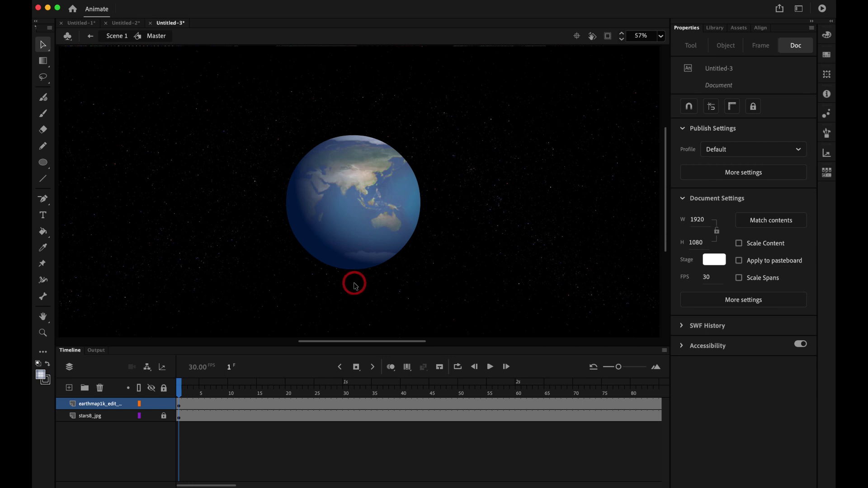
Open the Earth symbol, duplicate Layer_2's mask circle onto a new layer above Gradient, and turn off masking for that layer.
{"action": "left_click", "coordinate": [343, 243]}
{"action": "double_click", "coordinate": [343, 243]}
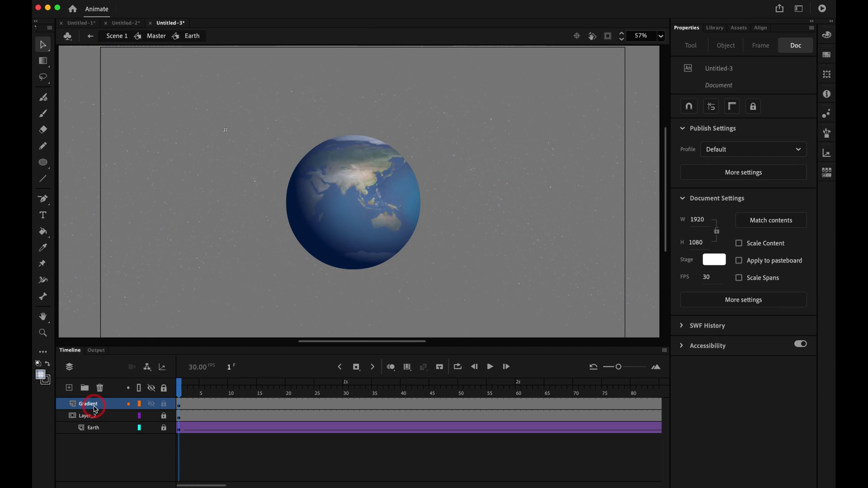
{"action": "left_click", "coordinate": [71, 390]}
{"action": "left_click", "coordinate": [179, 428]}
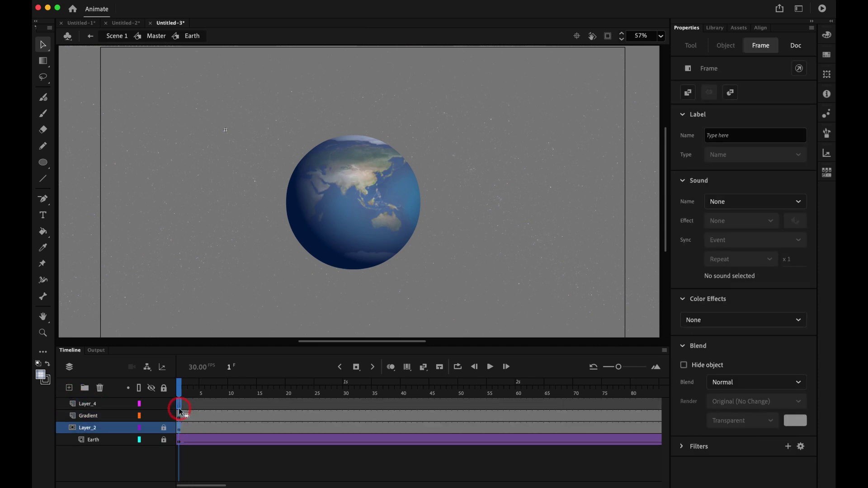
{"action": "left_click", "coordinate": [179, 406]}
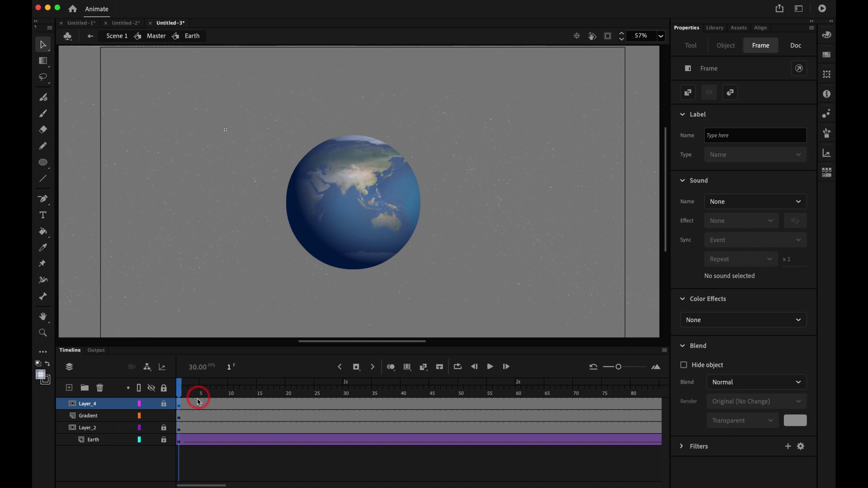
{"action": "right_click", "coordinate": [95, 403]}
{"action": "left_click", "coordinate": [120, 381]}
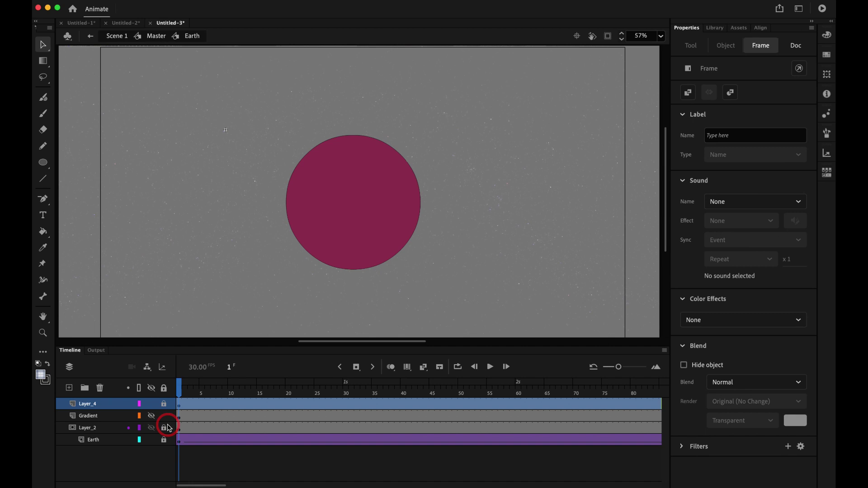
Unlock Layer_4 and delete the black outline of its circle, with the Gradient layer hidden and locked.
{"action": "left_click", "coordinate": [97, 409]}
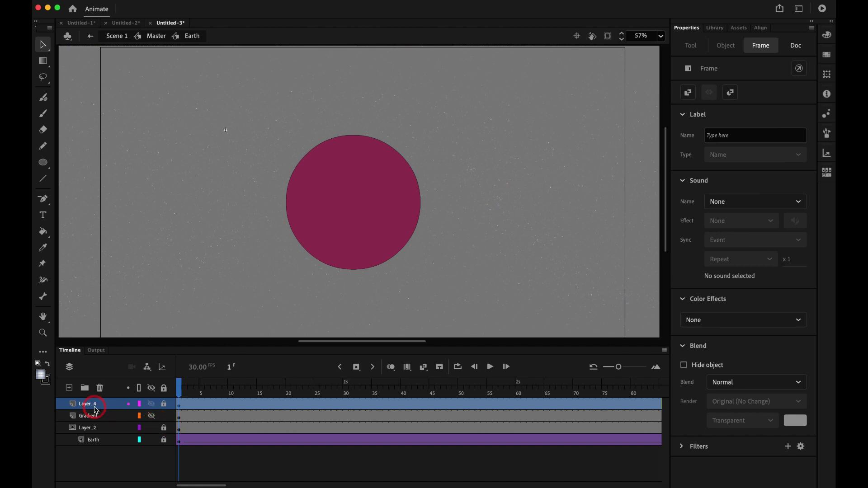
{"action": "left_click", "coordinate": [163, 404]}
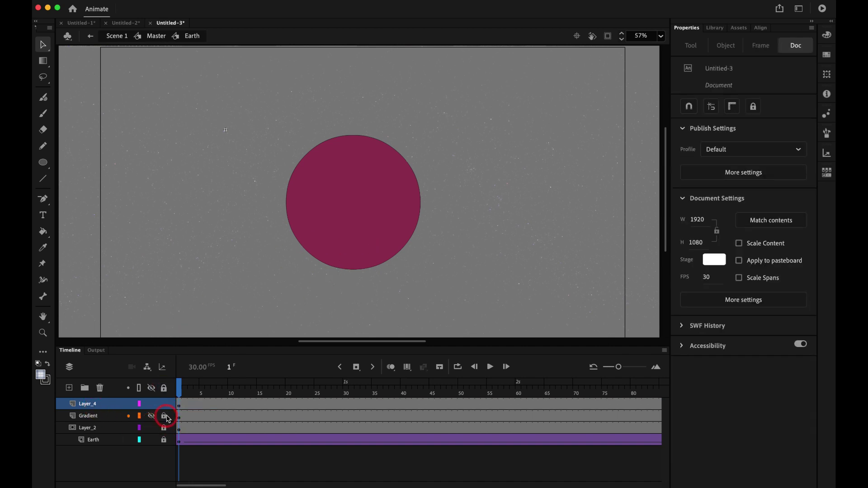
{"action": "left_click", "coordinate": [356, 209]}
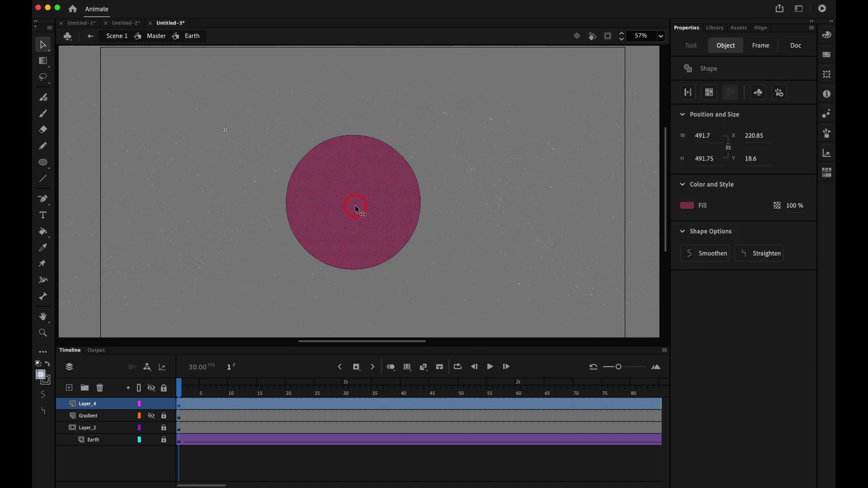
{"action": "left_click", "coordinate": [356, 220], "text": "shift"}
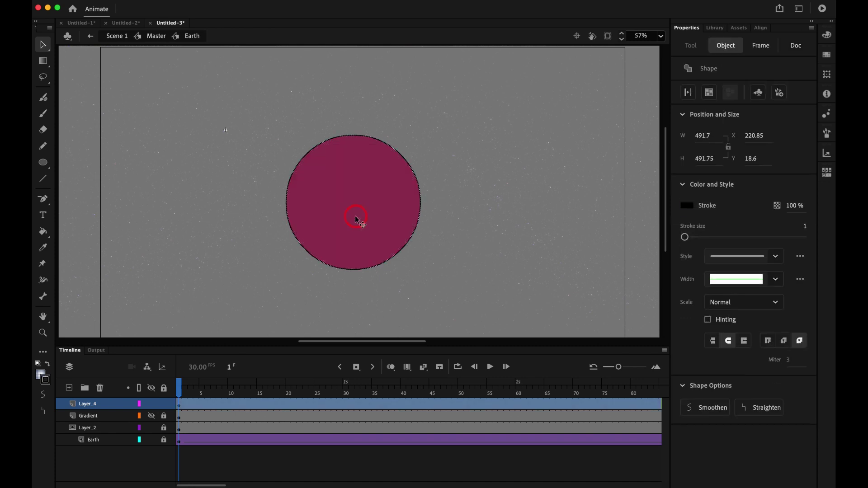
{"action": "key", "text": "Delete"}
Enlarge the Layer_4 circle from its center to about 509 by 509.
{"action": "left_click", "coordinate": [357, 220]}
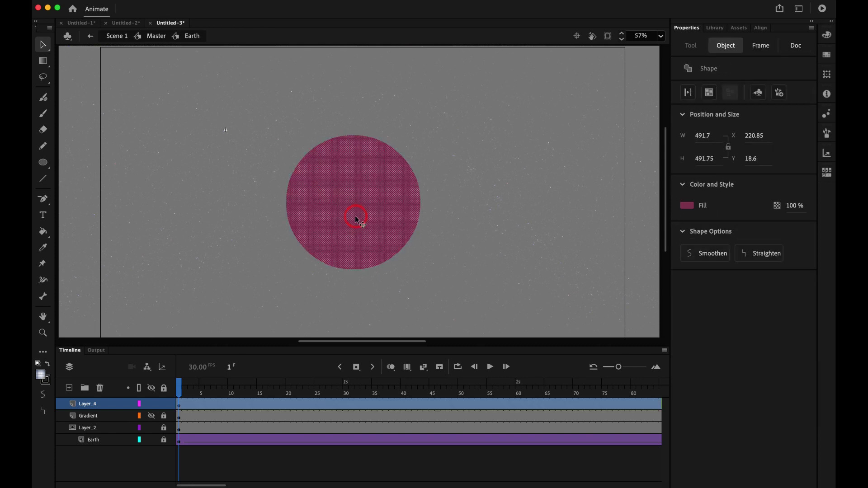
{"action": "key", "text": "q"}
{"action": "left_click_drag", "start_coordinate": [420, 269], "coordinate": [422, 270]}
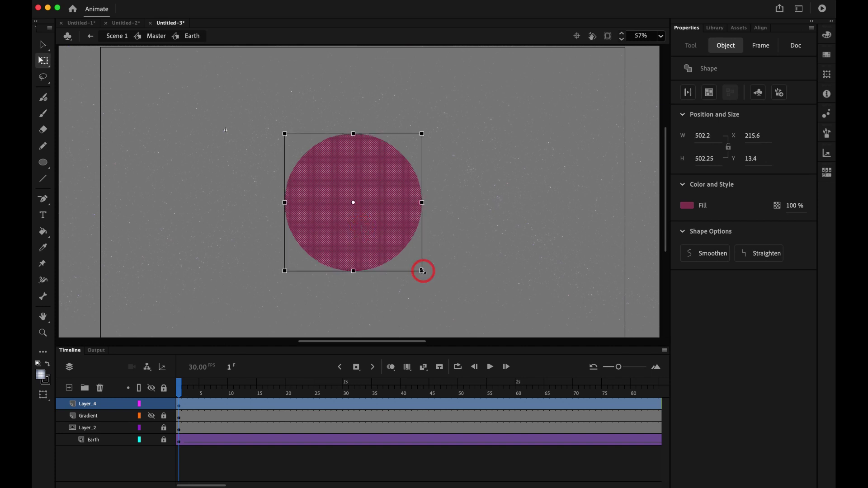
{"action": "left_click_drag", "start_coordinate": [422, 271], "coordinate": [423, 272]}
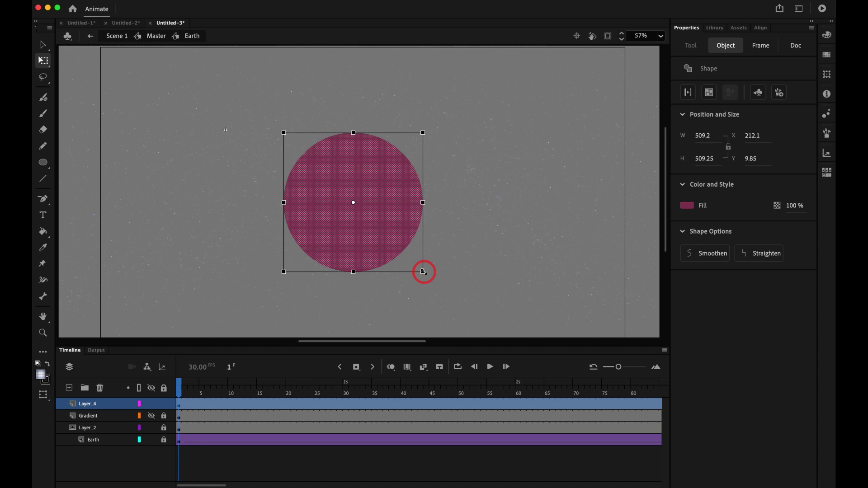
{"action": "left_click", "coordinate": [449, 253]}
Apply a radial gradient fill to the Layer_4 circle and set its outer color stop to grayish blue 516180.
{"action": "left_click", "coordinate": [402, 228]}
{"action": "left_click", "coordinate": [829, 43]}
{"action": "left_click", "coordinate": [700, 49]}
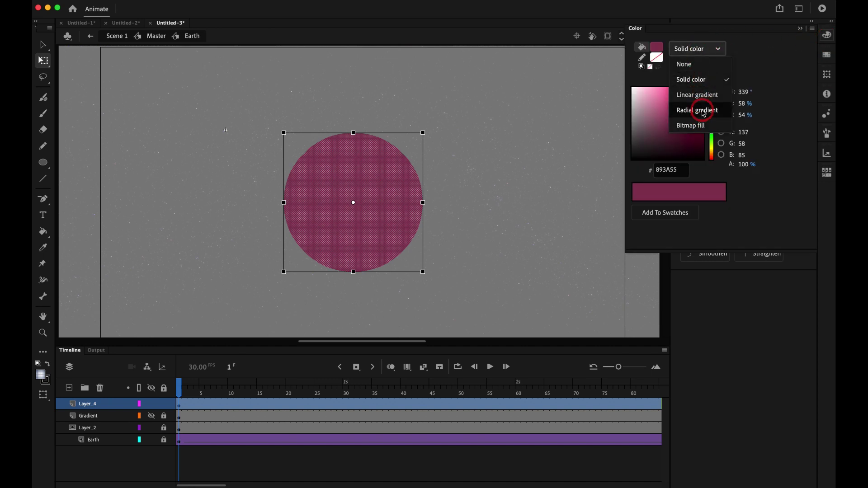
{"action": "left_click", "coordinate": [701, 109]}
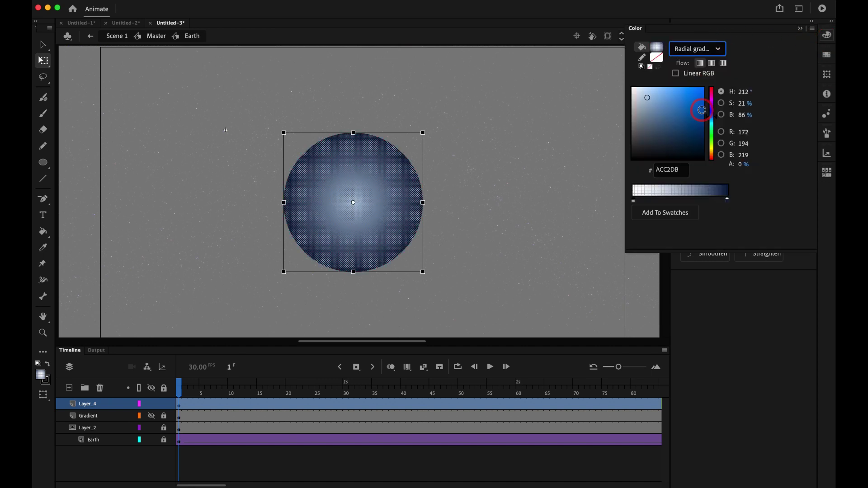
{"action": "left_click", "coordinate": [728, 200]}
{"action": "left_click", "coordinate": [679, 126]}
{"action": "left_click_drag", "start_coordinate": [671, 109], "coordinate": [660, 124]}
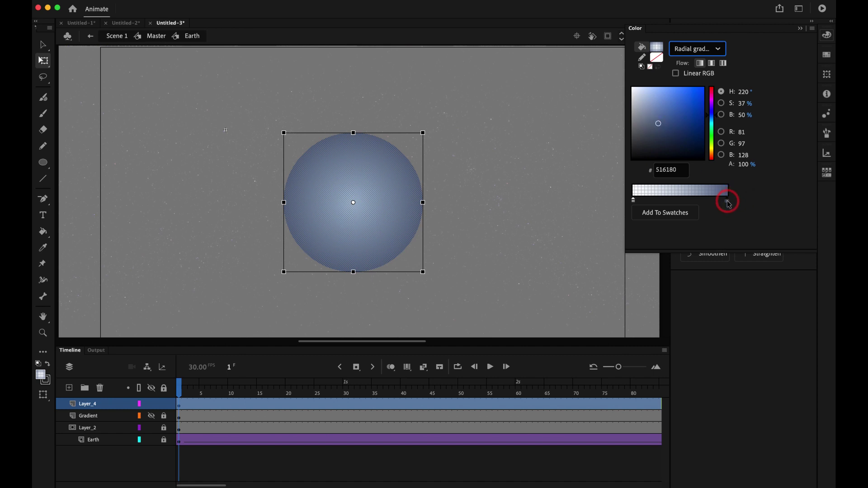
Move the transparent inner stop close to the gradient's outer edge and set the outer 516180 stop's alpha to 0%.
{"action": "left_click_drag", "start_coordinate": [634, 201], "coordinate": [731, 202]}
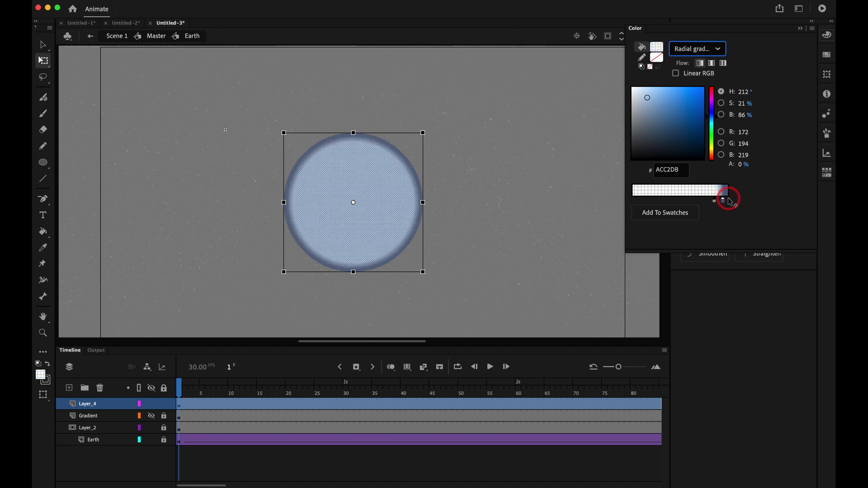
{"action": "left_click", "coordinate": [729, 201]}
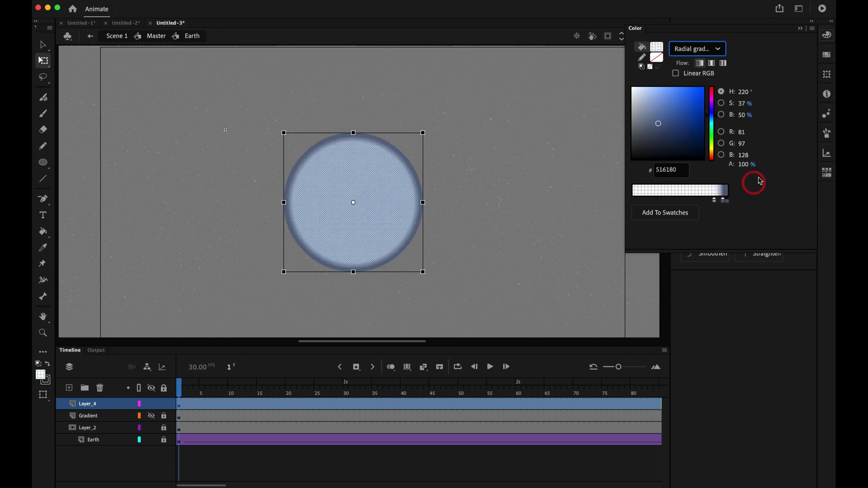
{"action": "left_click_drag", "start_coordinate": [743, 165], "coordinate": [663, 128]}
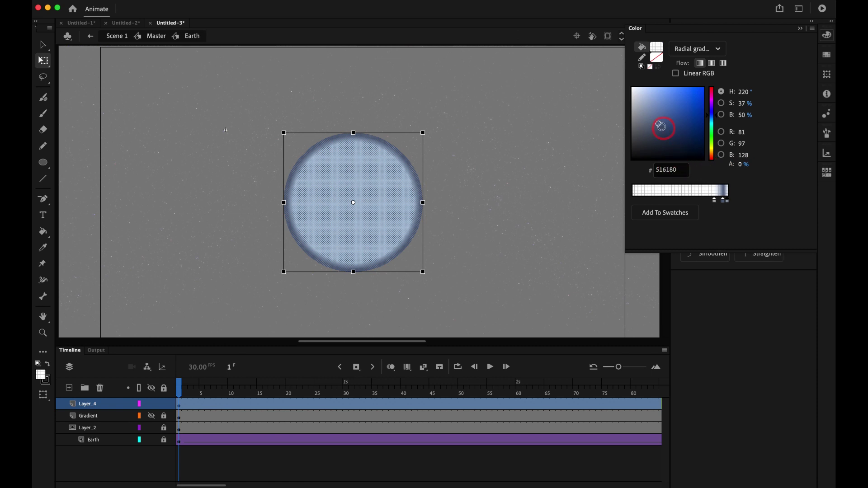
Set the alpha of the Layer_4 gradient's middle 516180 stop to 80% and shift that stop slightly inward.
{"action": "left_click", "coordinate": [723, 204]}
{"action": "left_click", "coordinate": [743, 166]}
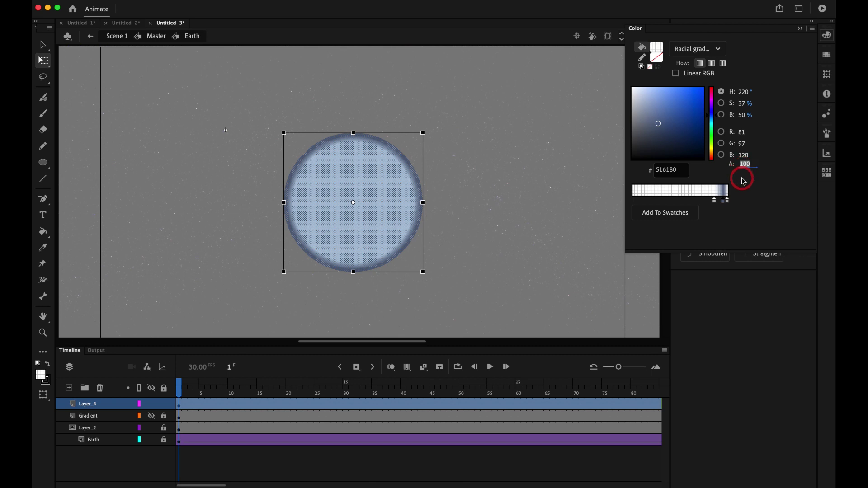
{"action": "left_click", "coordinate": [525, 231]}
{"action": "left_click", "coordinate": [402, 215]}
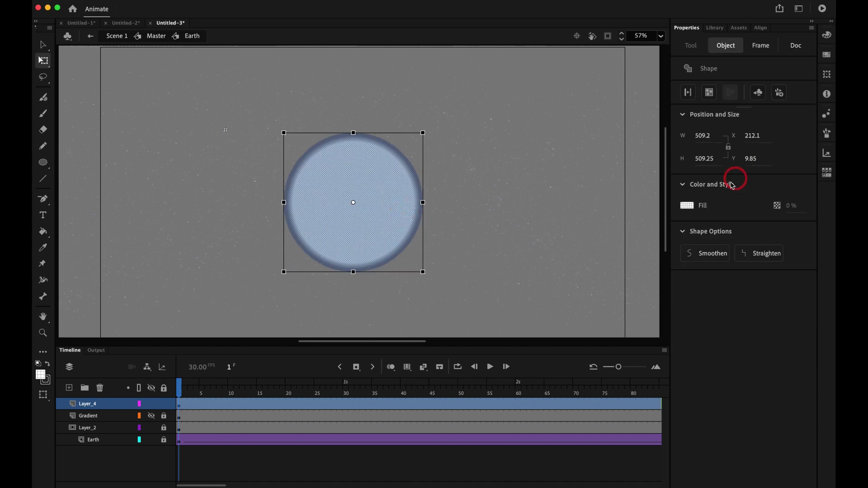
{"action": "left_click", "coordinate": [827, 35]}
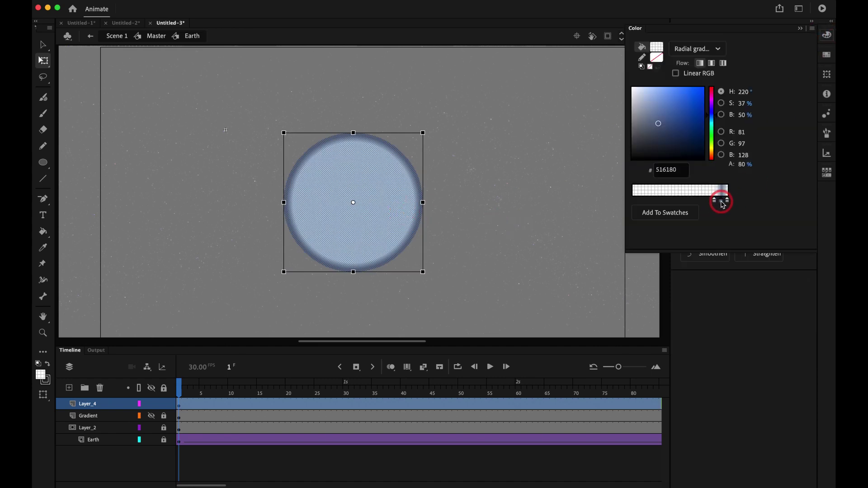
{"action": "left_click", "coordinate": [506, 211]}
{"action": "left_click", "coordinate": [475, 212]}
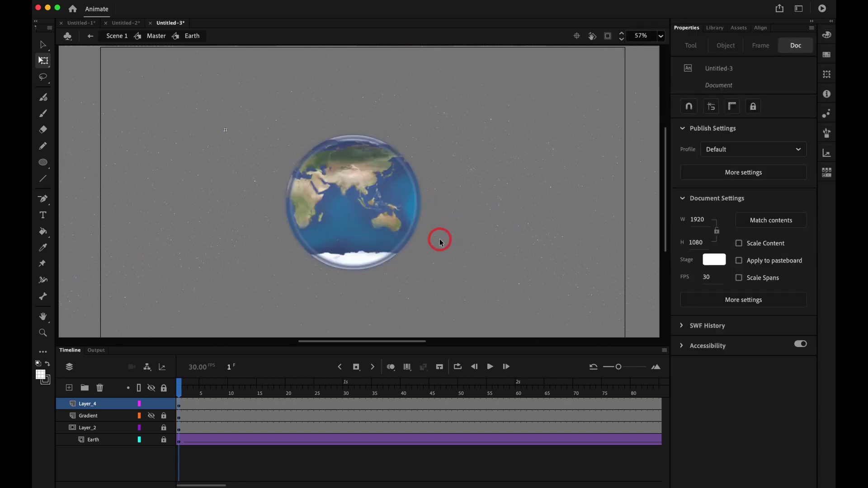
Group the Layer_4 circle, enlarge the group from its center to about 530 by 530, and return to the Master symbol.
{"action": "key", "text": "z"}
{"action": "left_click_drag", "start_coordinate": [290, 111], "coordinate": [484, 305]}
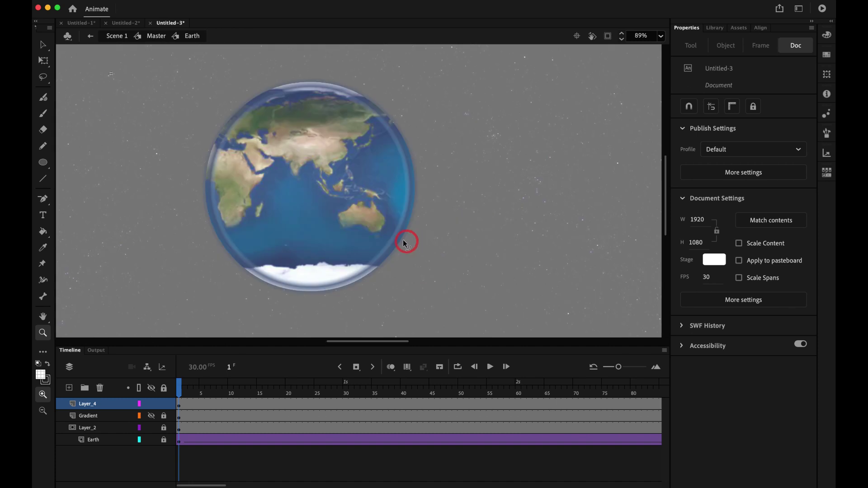
{"action": "key", "text": "v"}
{"action": "left_click", "coordinate": [391, 239]}
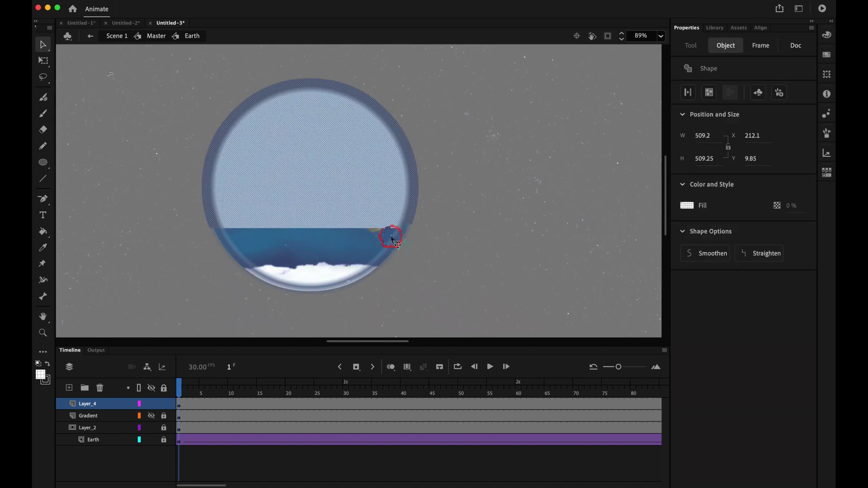
{"action": "key", "text": "super+g"}
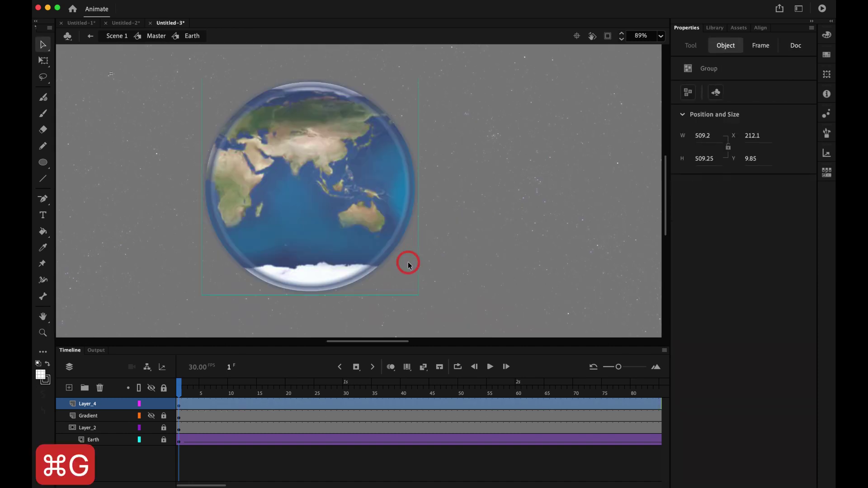
{"action": "key", "text": "q"}
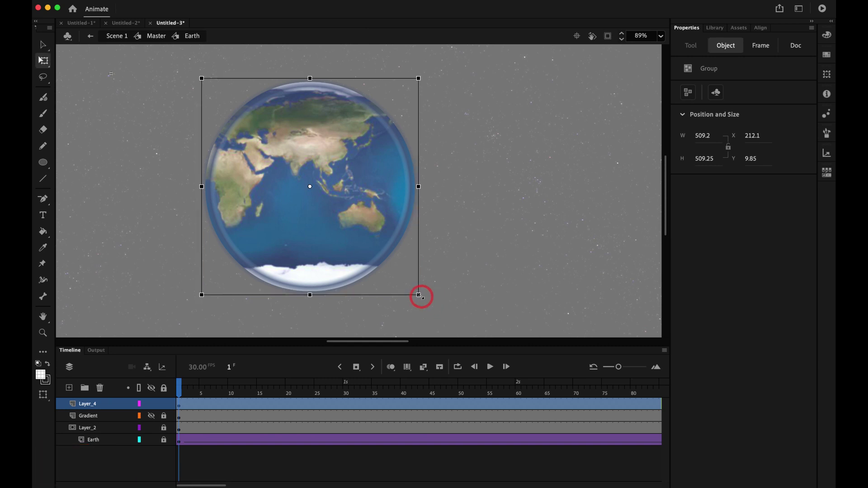
{"action": "left_click_drag", "start_coordinate": [418, 295], "coordinate": [423, 300]}
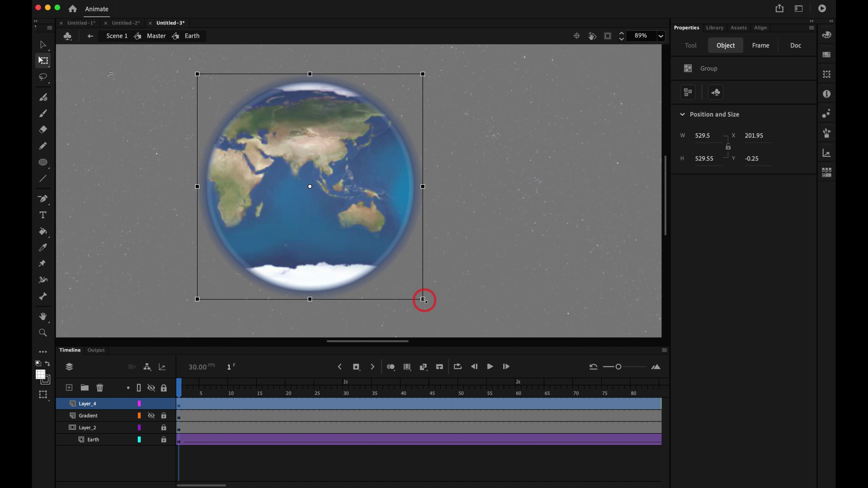
{"action": "left_click", "coordinate": [504, 265]}
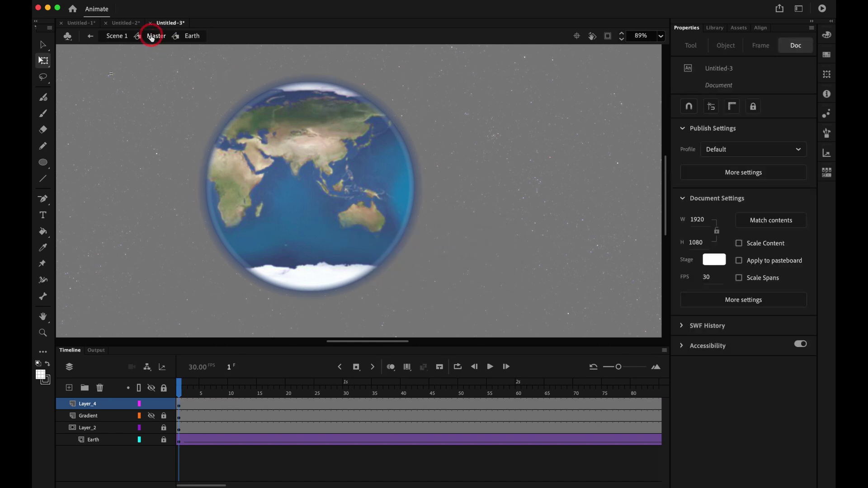
{"action": "left_click", "coordinate": [152, 37]}
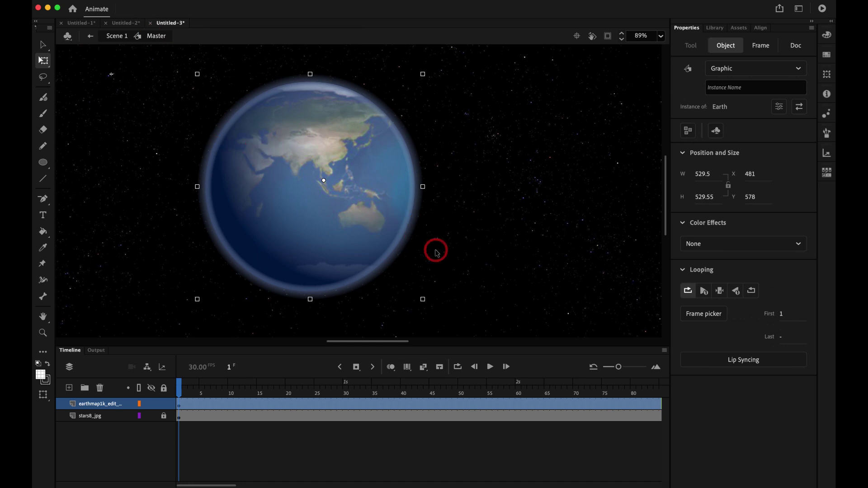
{"action": "key", "text": "super+2"}
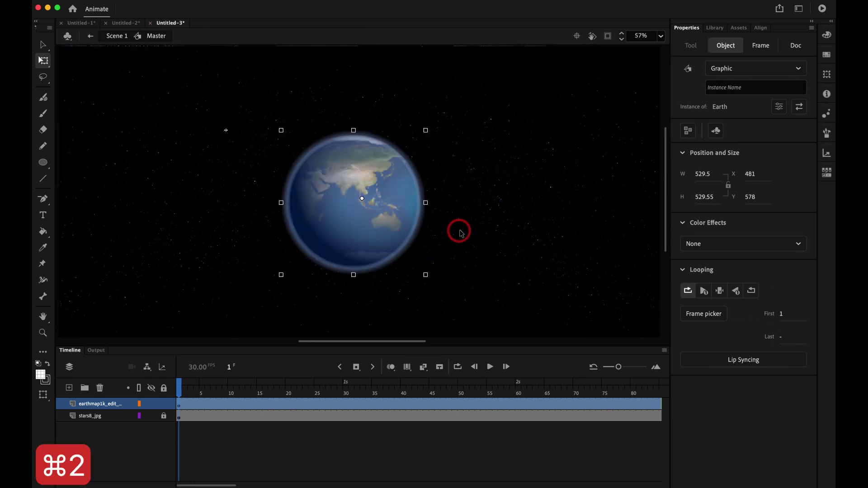
Open the Layer_4 glow group inside the Earth symbol and move its gradient's outer transparent stop slightly inward.
{"action": "double_click", "coordinate": [357, 194]}
{"action": "key", "text": "z"}
{"action": "left_click_drag", "start_coordinate": [271, 199], "coordinate": [347, 256]}
{"action": "key", "text": "v"}
{"action": "left_click", "coordinate": [347, 255]}
{"action": "double_click", "coordinate": [348, 255]}
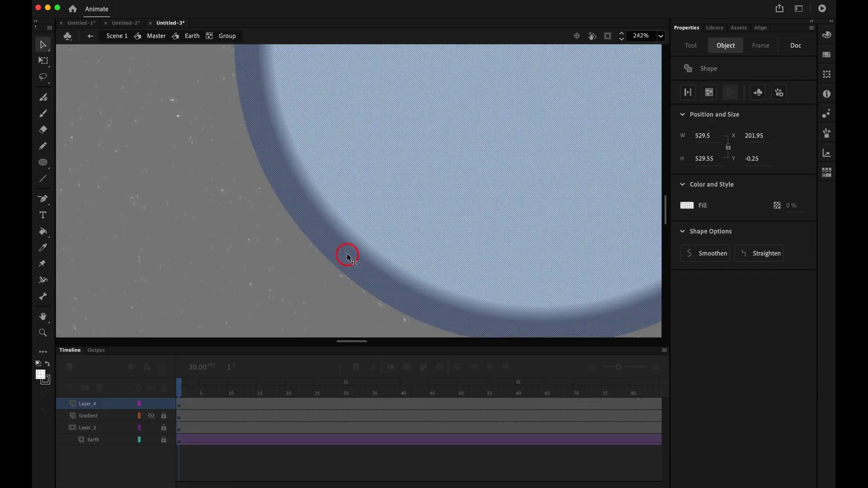
{"action": "left_click", "coordinate": [826, 36]}
{"action": "left_click", "coordinate": [727, 201]}
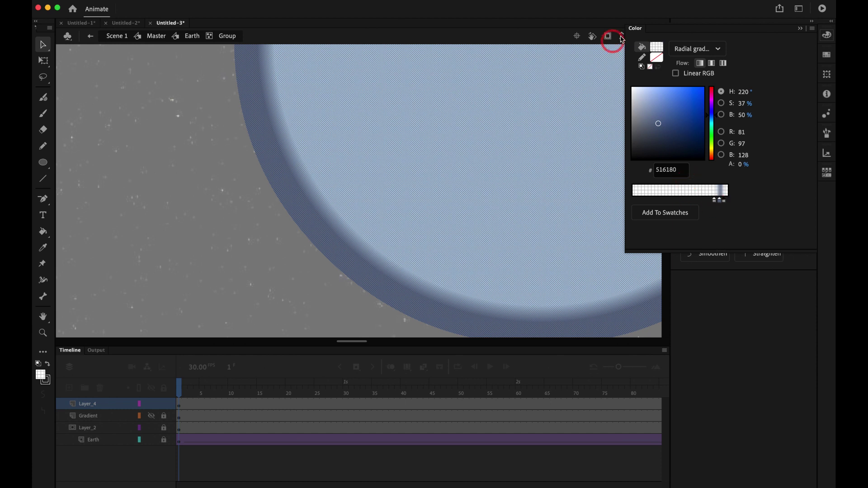
{"action": "left_click", "coordinate": [801, 30]}
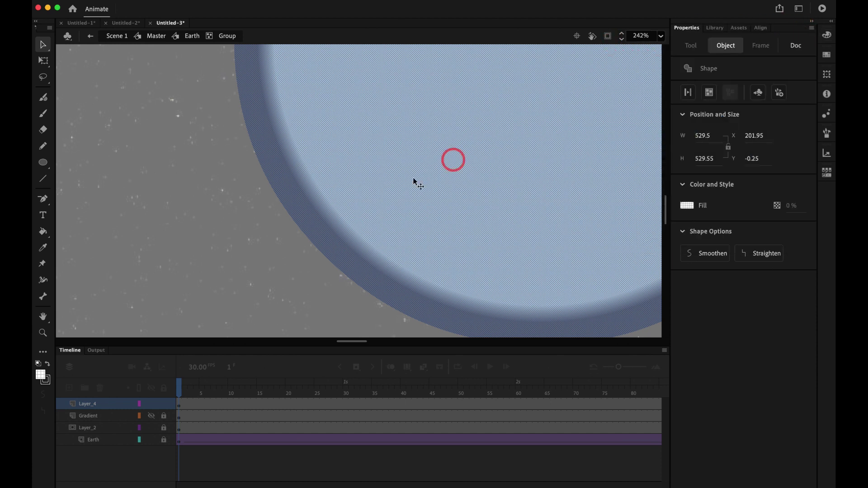
{"action": "left_click", "coordinate": [219, 244]}
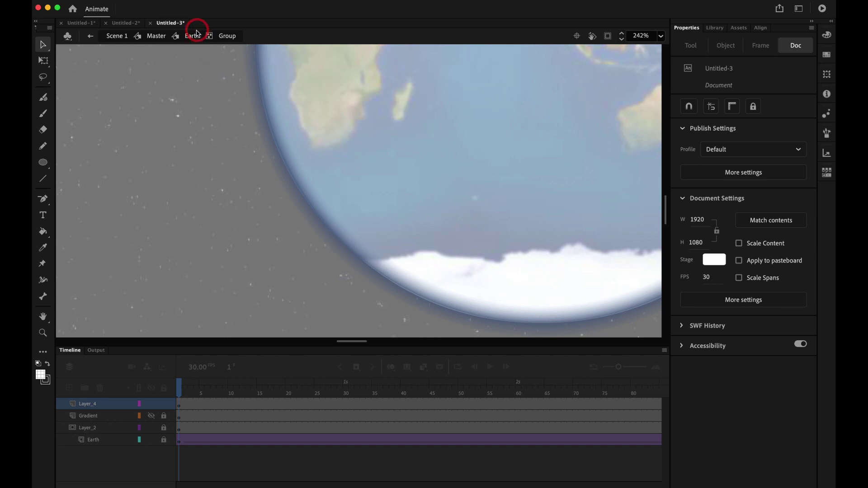
{"action": "left_click", "coordinate": [193, 37]}
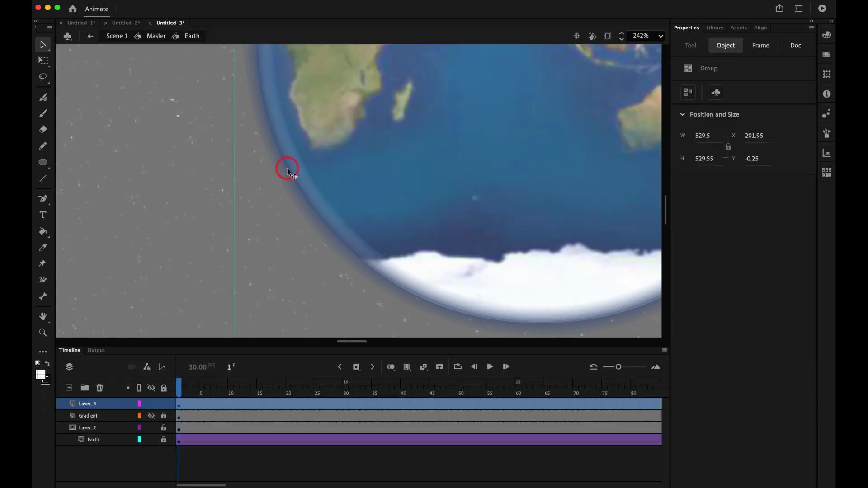
Enlarge the Layer_4 glow group from its center to about 532.5 by 532.5 and return to the Master symbol.
{"action": "key", "text": "super+2"}
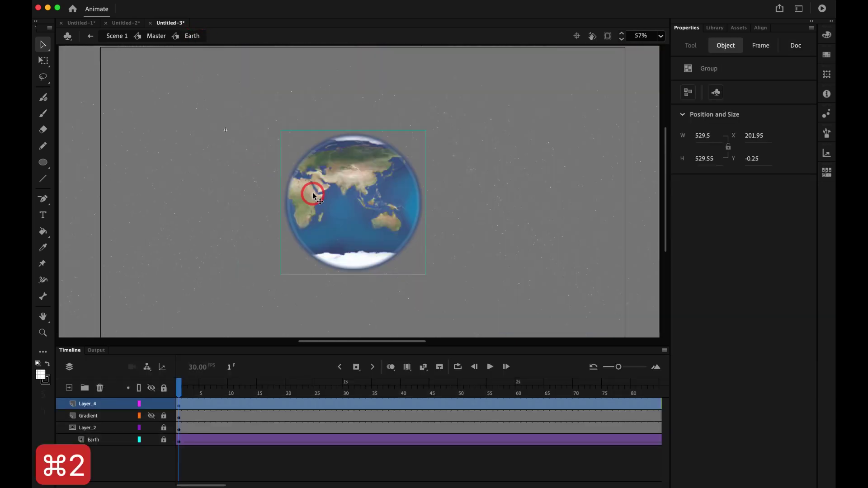
{"action": "key", "text": "z"}
{"action": "left_click_drag", "start_coordinate": [368, 230], "coordinate": [442, 293]}
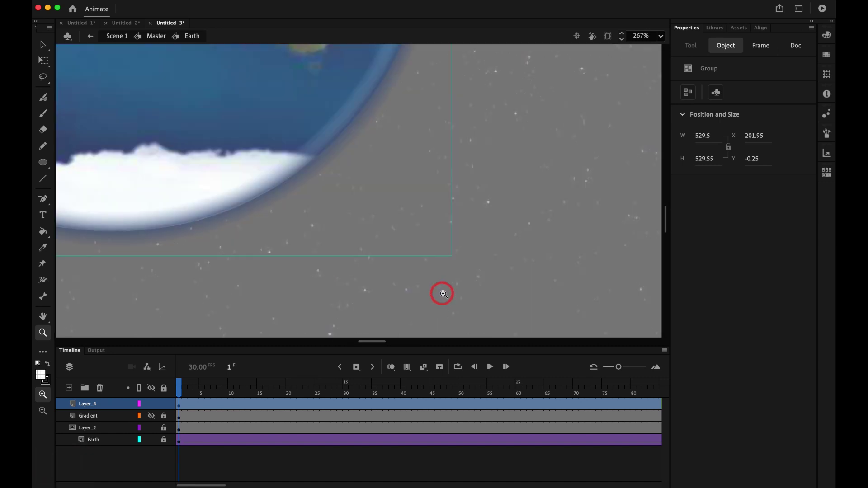
{"action": "key", "text": "q"}
{"action": "mouse_move", "coordinate": [451, 255]}
{"action": "left_mouse_down"}
{"action": "mouse_move", "coordinate": [462, 261]}
{"action": "mouse_move", "coordinate": [453, 256]}
{"action": "left_mouse_up"}
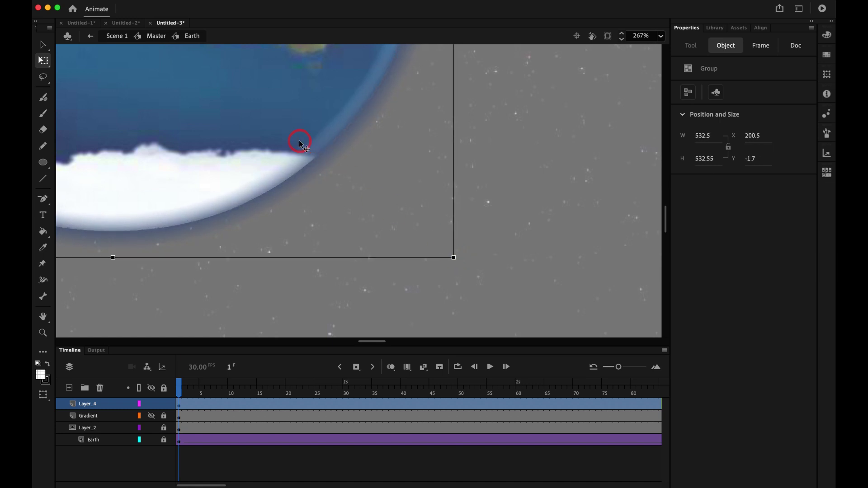
{"action": "left_click", "coordinate": [157, 41]}
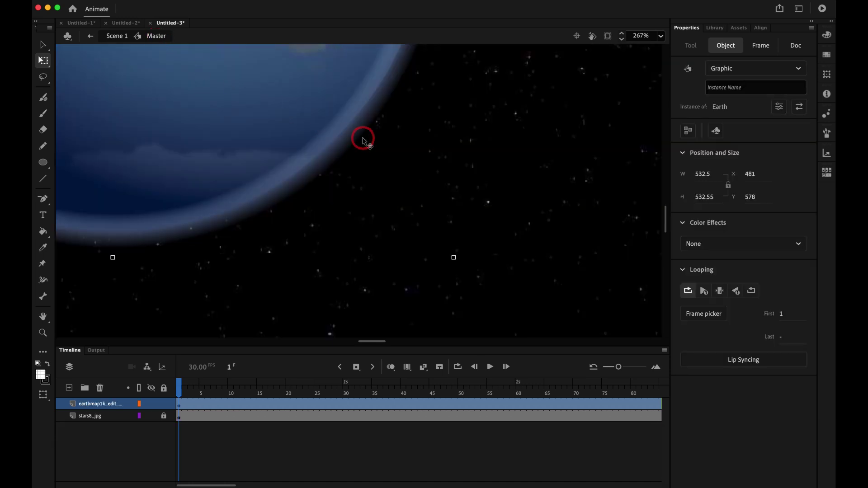
{"action": "key", "text": "super+2"}
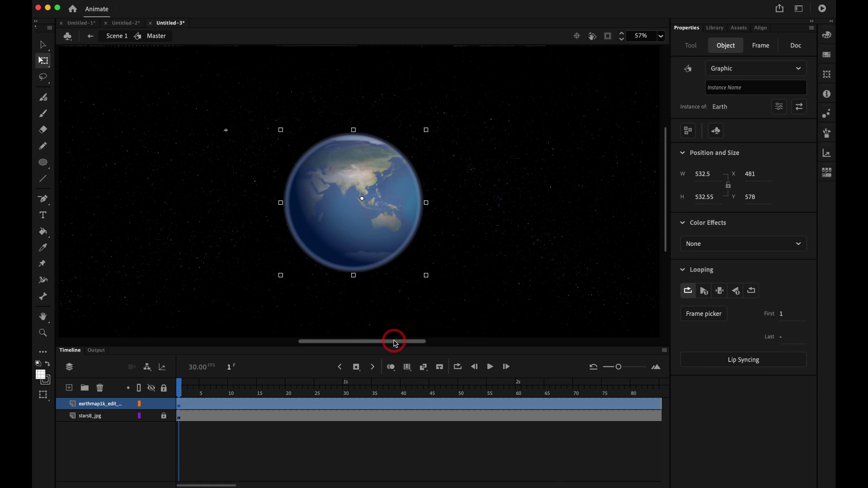
Play the Master timeline from the start to preview the rotating Earth with its glow.
{"action": "left_click", "coordinate": [186, 395]}
{"action": "left_click", "coordinate": [173, 393]}
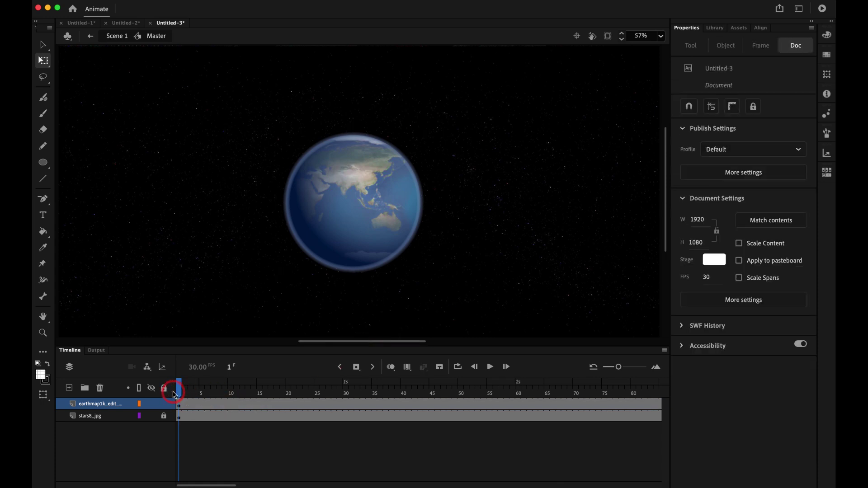
{"action": "key", "text": "super+2"}
{"action": "key", "text": "Return"}
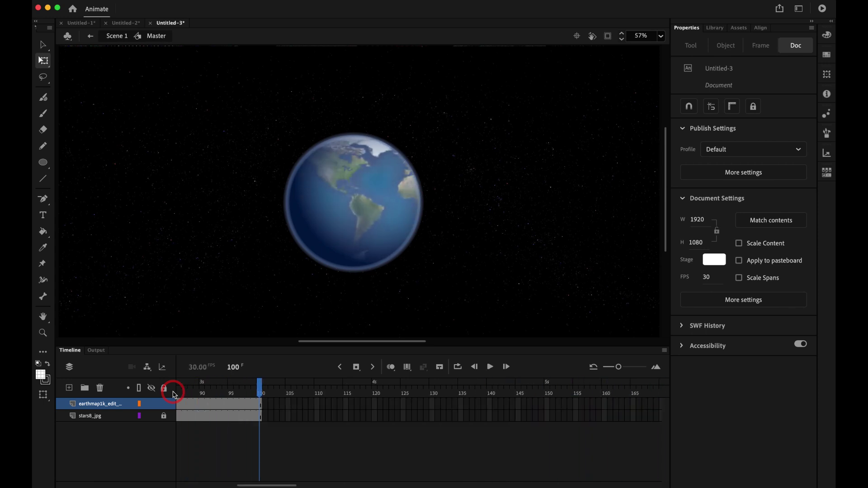
{"action": "key", "text": "Return"}
{"action": "key", "text": "Return"}
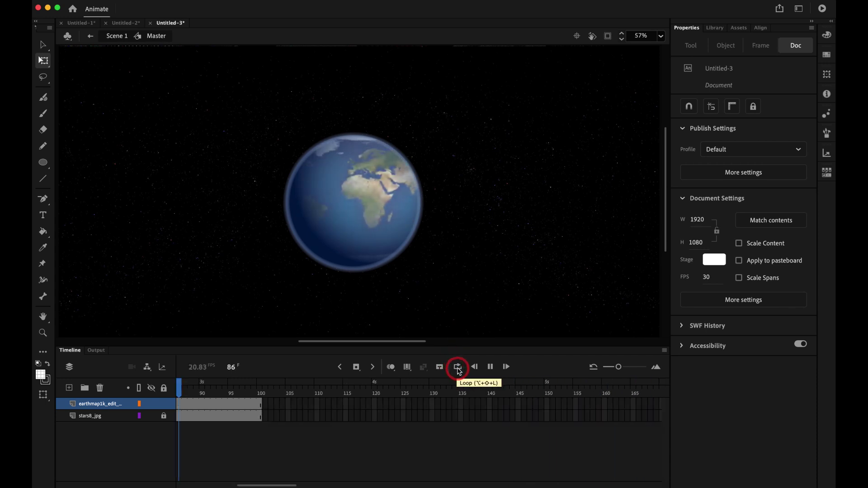
Turn on looped playback, extend the loop range back to frame 1, and preview the loop.
{"action": "left_click", "coordinate": [458, 368]}
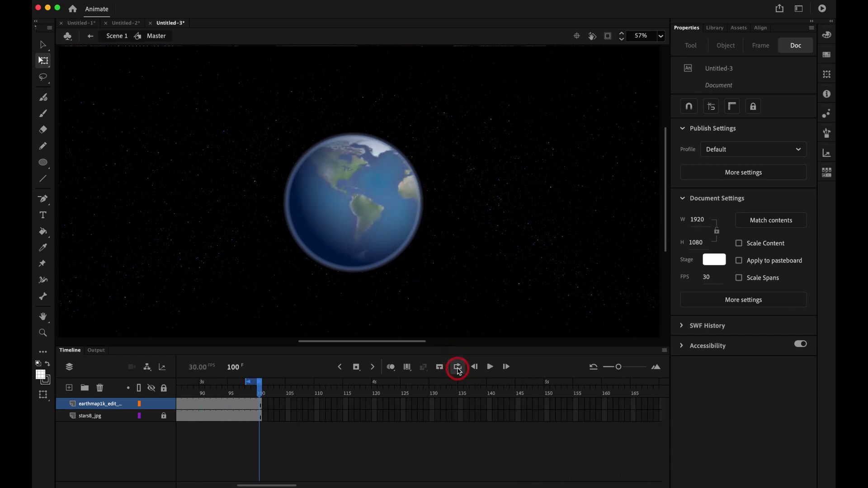
{"action": "left_click_drag", "start_coordinate": [246, 382], "coordinate": [179, 380]}
{"action": "key", "text": "Return"}
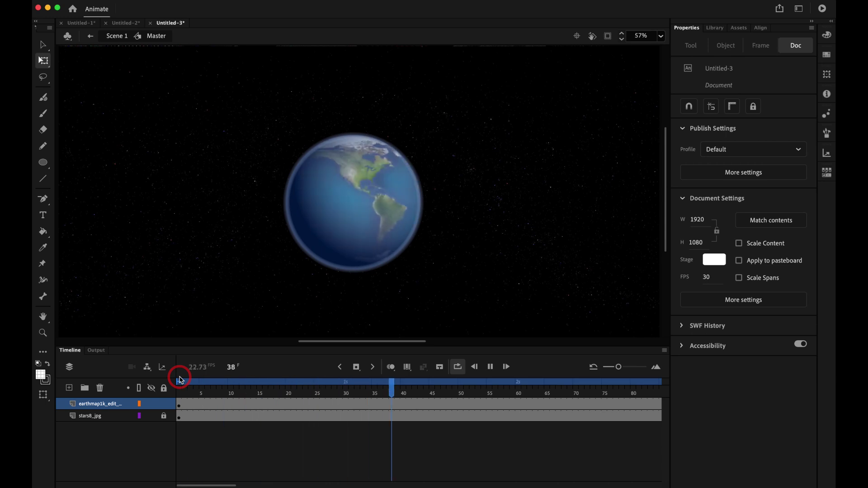
{"action": "key", "text": "Return"}
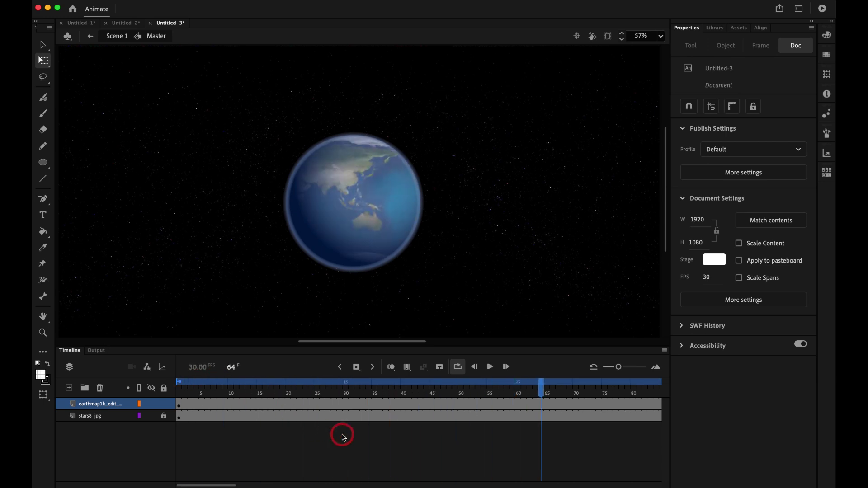
Insert a keyframe at frame 100 of the earthmap1k_edit layer and nudge the Earth left to X 236.
{"action": "key", "text": "p"}
{"action": "scroll", "coordinate": [398, 449], "scroll_direction": "right", "scroll_amount": 5}
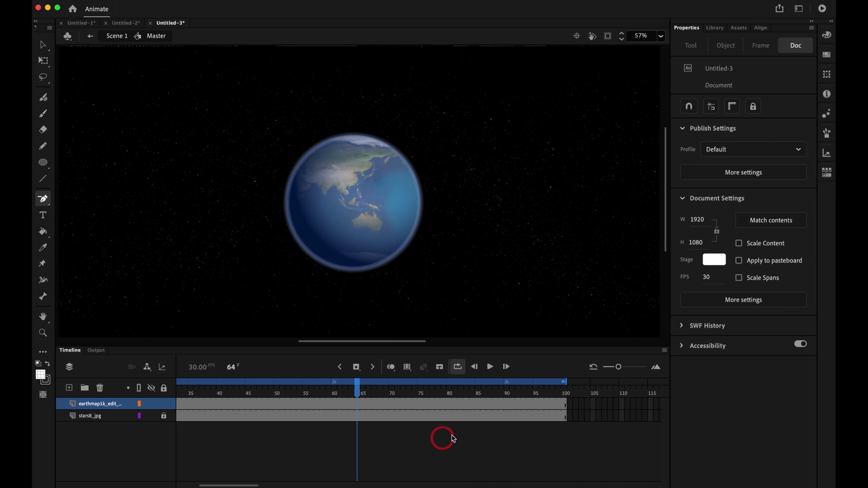
{"action": "left_click", "coordinate": [564, 406]}
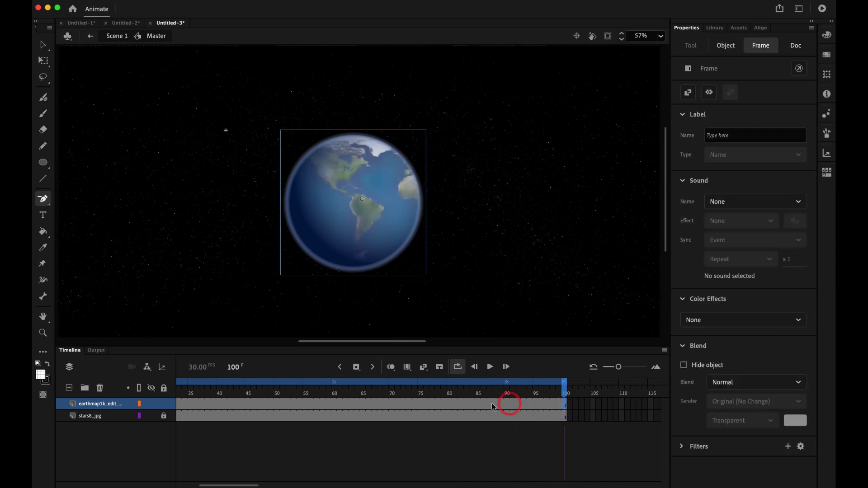
{"action": "key", "text": "shift+Left"}
{"action": "key", "text": "shift+Left"}
{"action": "key", "text": "shift+Left"}
{"action": "key", "text": "shift+Left"}
{"action": "key", "text": "shift+Left"}
{"action": "key", "text": "shift+Left"}
{"action": "key", "text": "shift+Left"}
{"action": "key", "text": "shift+Left"}
{"action": "key", "text": "shift+Left"}
{"action": "key", "text": "shift+Left"}
{"action": "key", "text": "shift+Left"}
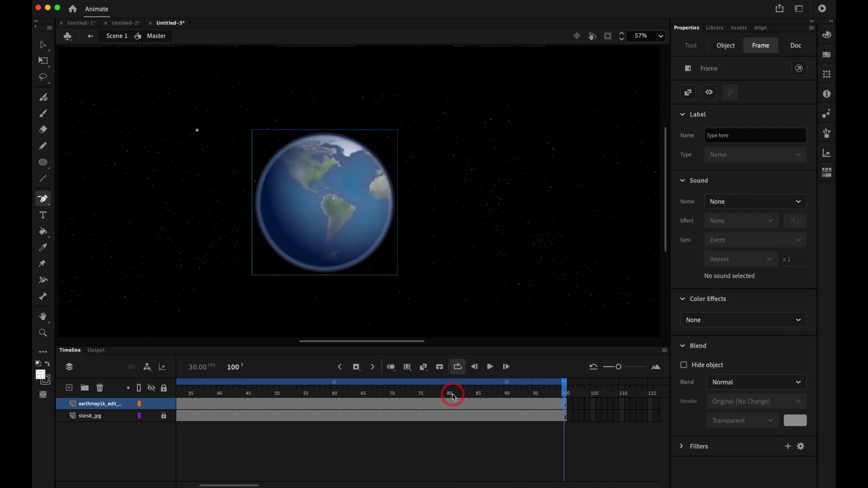
{"action": "key", "text": "shift+Left"}
{"action": "key", "text": "shift+Left"}
{"action": "key", "text": "shift+Left"}
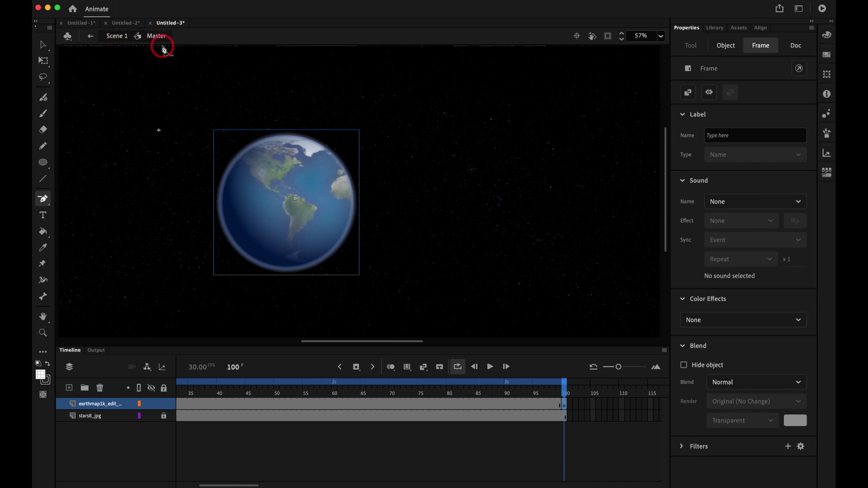
Nudge the Earth instance at frame 100 right to X 551.
{"action": "key", "text": "v"}
{"action": "left_click", "coordinate": [156, 36]}
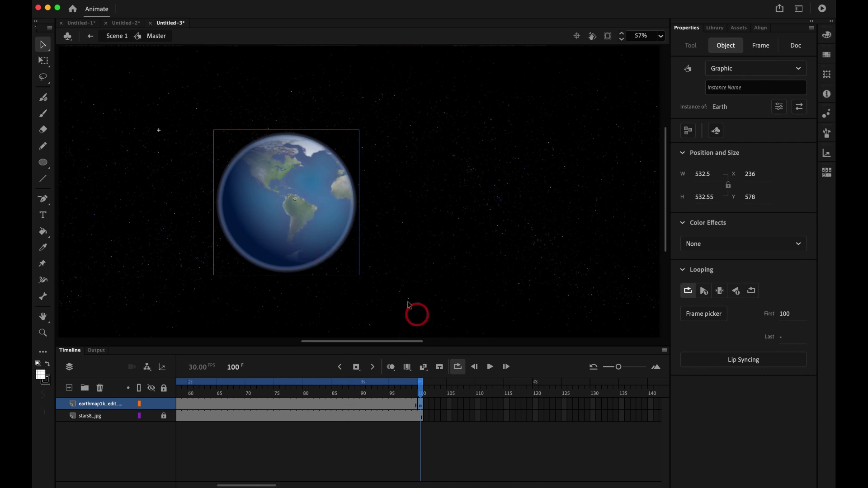
{"action": "key", "text": "shift+Right"}
{"action": "key", "text": "shift+Right"}
{"action": "key", "text": "shift+Right"}
{"action": "key", "text": "shift+Right"}
{"action": "key", "text": "shift+Right"}
{"action": "key", "text": "shift+Right"}
{"action": "key", "text": "shift+Right"}
{"action": "key", "text": "shift+Right"}
{"action": "key", "text": "shift+Right"}
{"action": "key", "text": "shift+Right"}
{"action": "key", "text": "shift+Right"}
{"action": "key", "text": "shift+Right"}
{"action": "key", "text": "shift+Right"}
{"action": "key", "text": "shift+Right"}
{"action": "key", "text": "shift+Right"}
{"action": "key", "text": "shift+Right"}
{"action": "key", "text": "shift+Right"}
{"action": "key", "text": "shift+Right"}
{"action": "key", "text": "shift+Right"}
{"action": "key", "text": "shift+Right"}
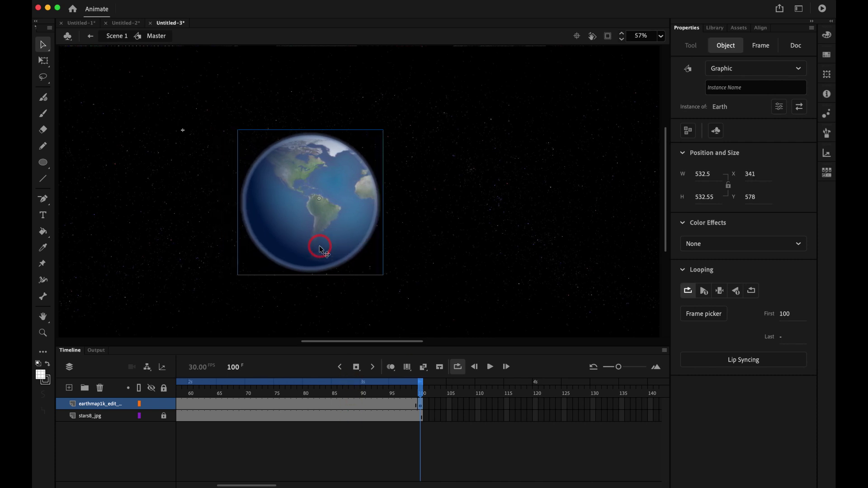
{"action": "key", "text": "shift+Right"}
{"action": "key", "text": "shift+Right"}
{"action": "key", "text": "shift+Right"}
{"action": "key", "text": "shift+Right"}
{"action": "key", "text": "shift+Right"}
{"action": "key", "text": "shift+Right"}
{"action": "key", "text": "shift+Right"}
{"action": "key", "text": "shift+Right"}
{"action": "key", "text": "shift+Right"}
{"action": "key", "text": "shift+Right"}
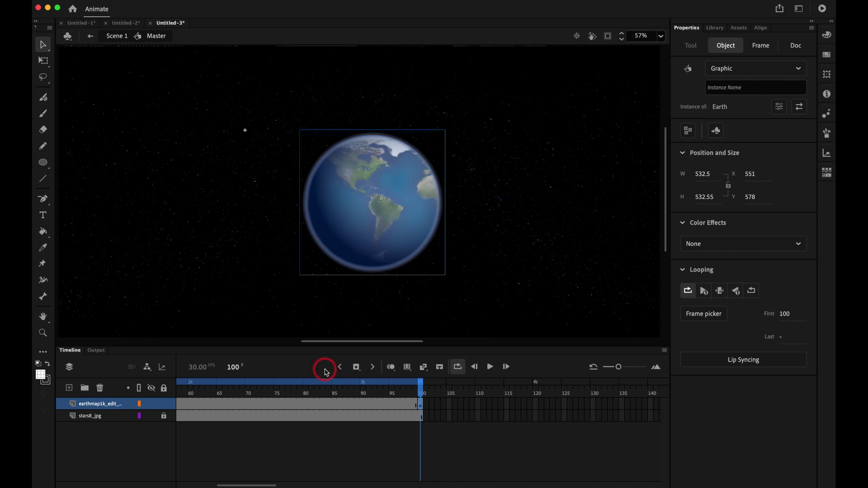
Create a classic tween on the earthmap1k_edit layer between frames 1 and 100 and preview the motion.
{"action": "left_click", "coordinate": [310, 404]}
{"action": "right_click", "coordinate": [310, 403]}
{"action": "left_click", "coordinate": [393, 195]}
{"action": "key", "text": "super+2"}
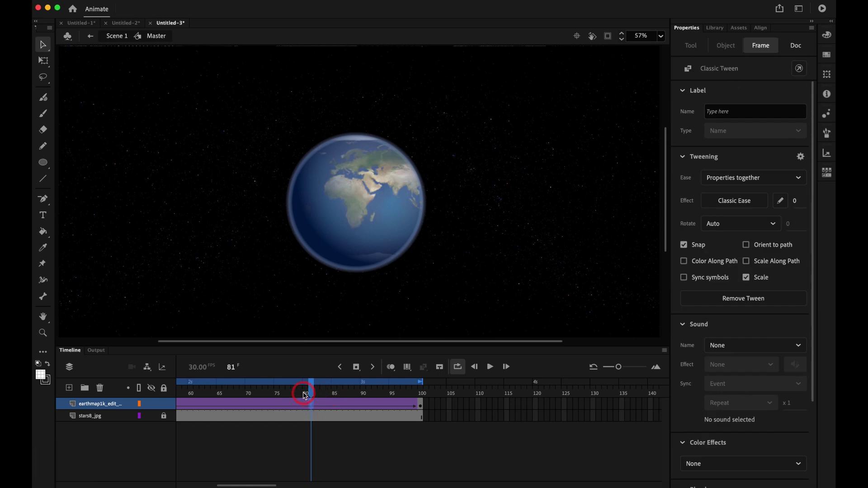
{"action": "key", "text": "Return"}
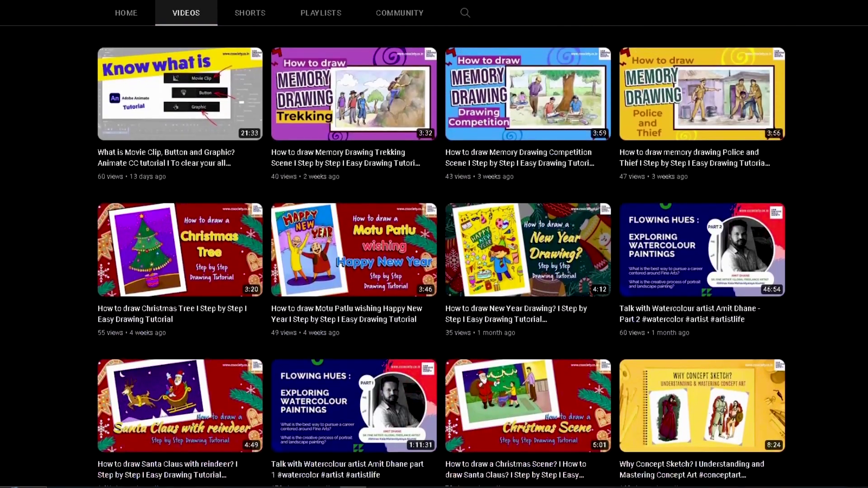
{"action": "scroll", "coordinate": [433, 244], "scroll_direction": "up", "scroll_amount": 5}
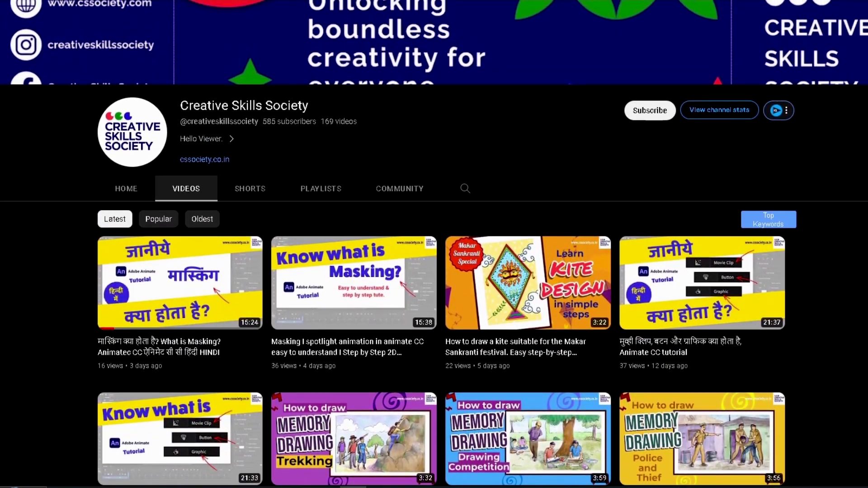